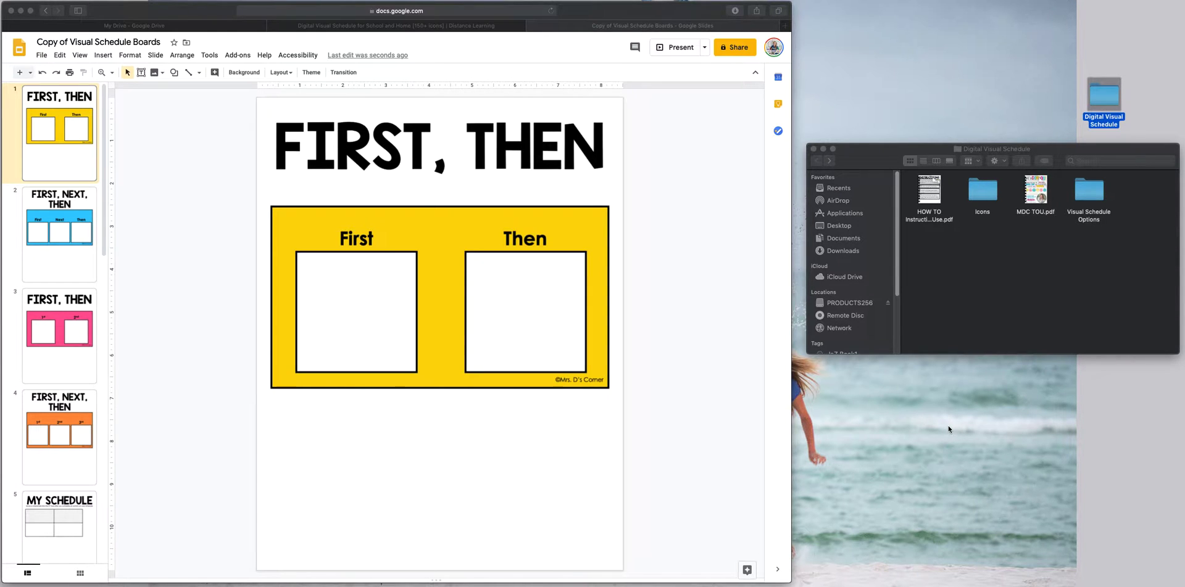
Step: Glance at the schedule product page, then return to the deck and the Digital Visual Schedule folder
click(446, 25)
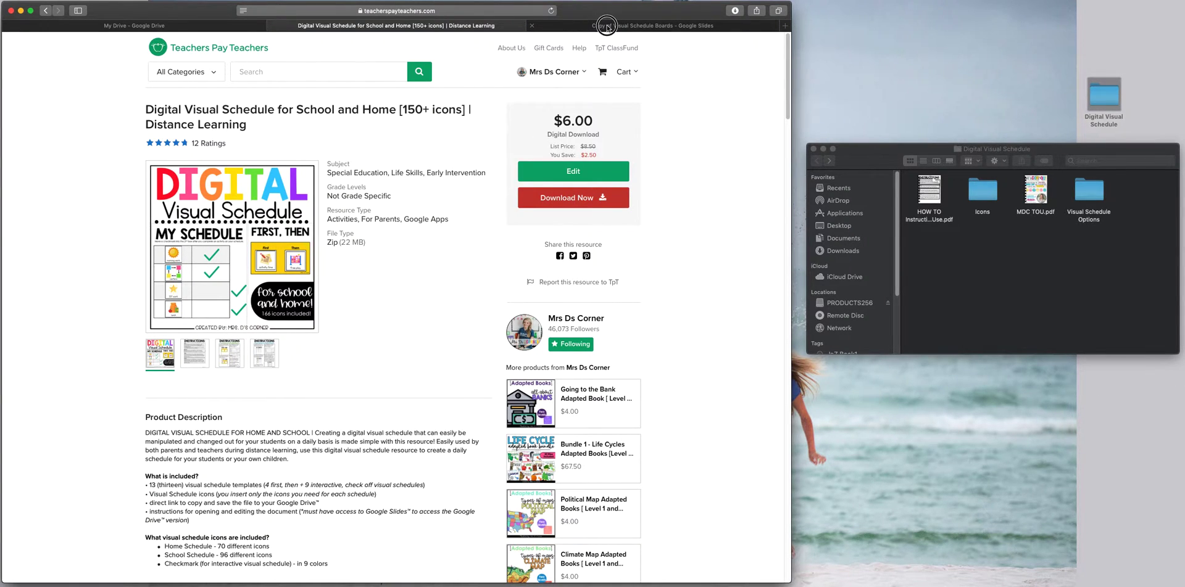
click(609, 26)
click(818, 163)
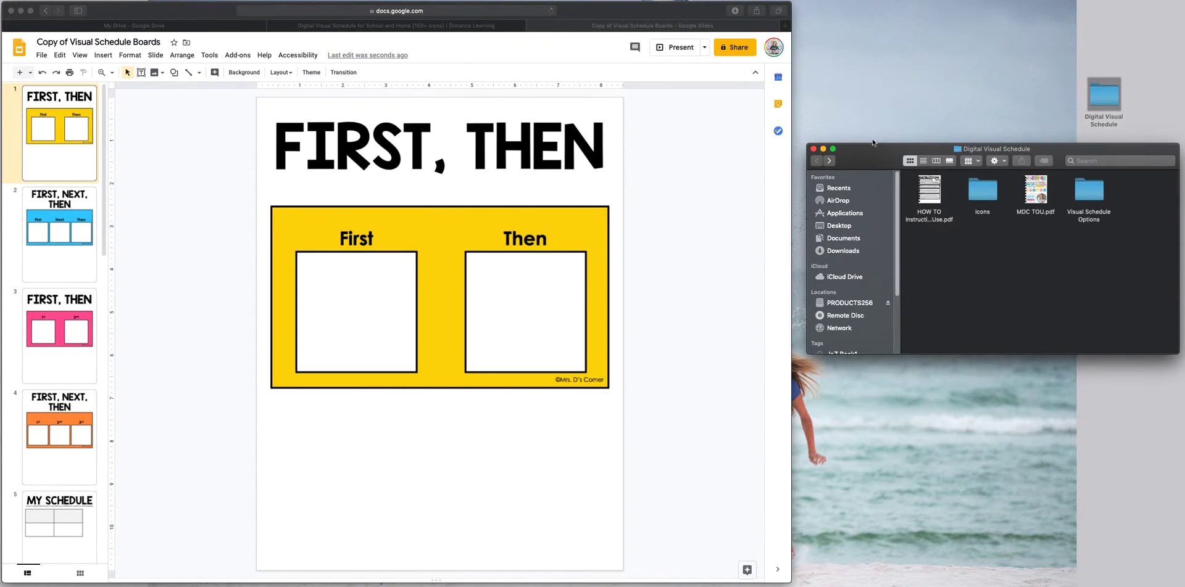
Step: Look over the instructions PDF, Icons and MDC TOU.pdf, then open Visual Schedule Options and select the Google Drive PDF
click(929, 185)
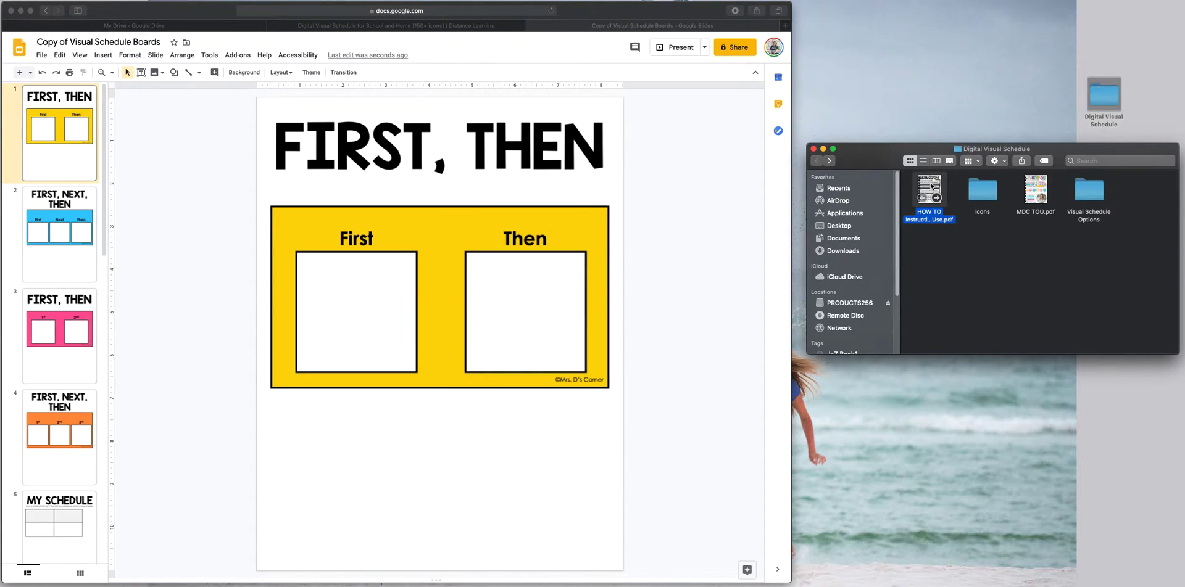
click(985, 191)
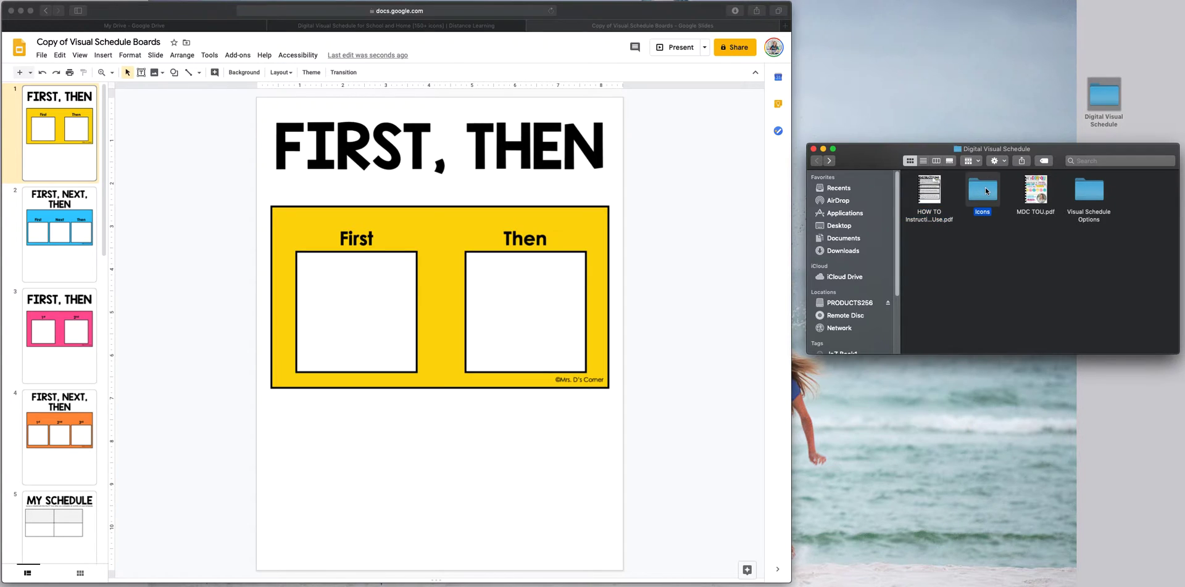
click(1039, 191)
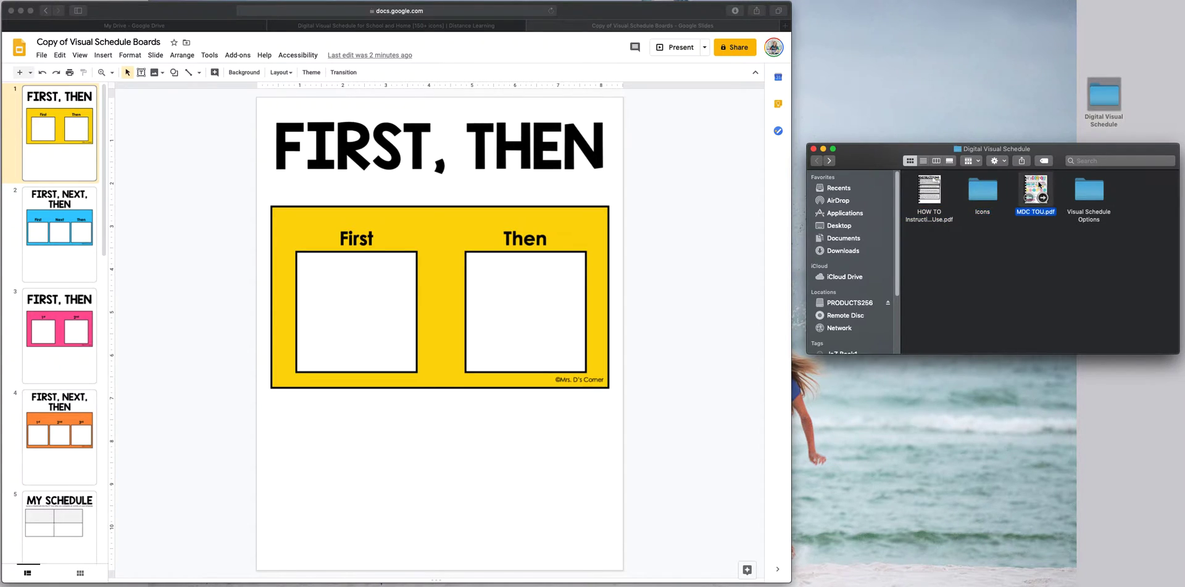
click(1085, 190)
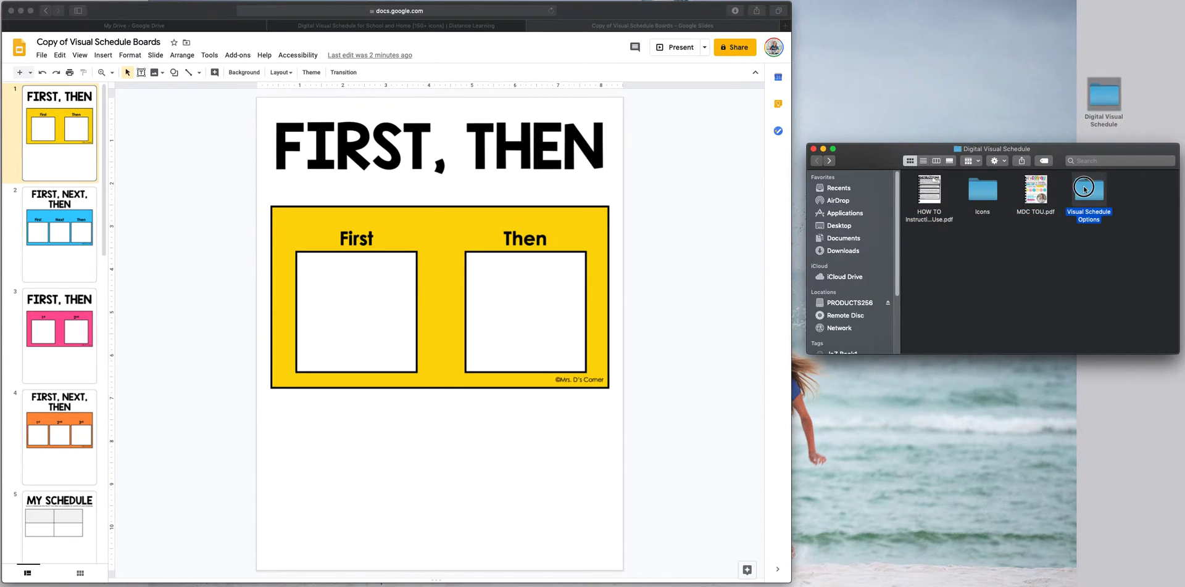
double_click(1085, 189)
click(931, 183)
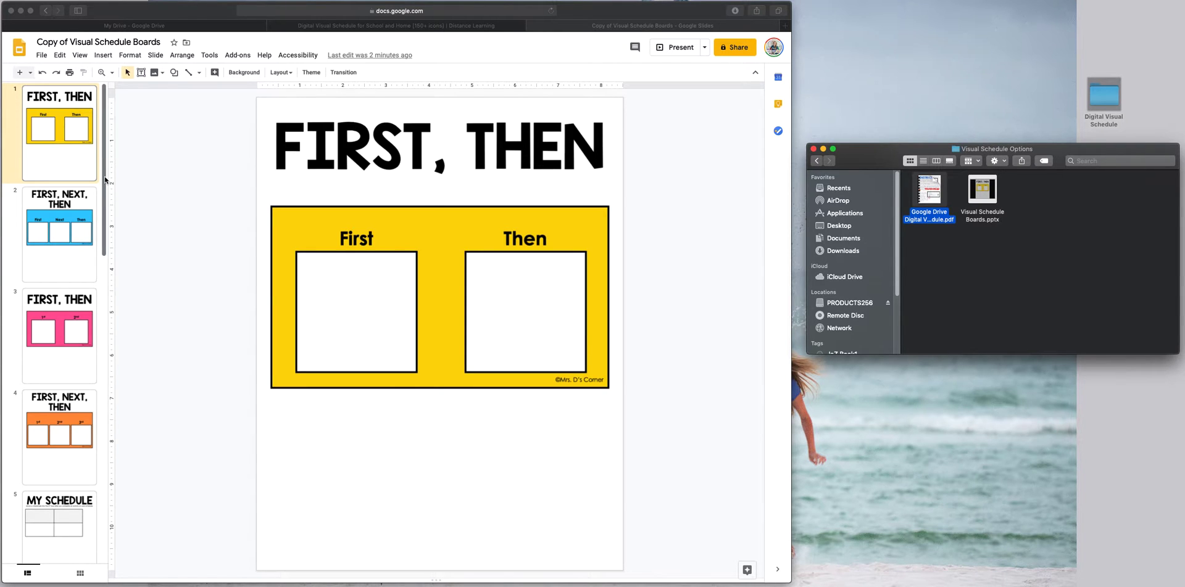
drag(107, 187, 106, 490)
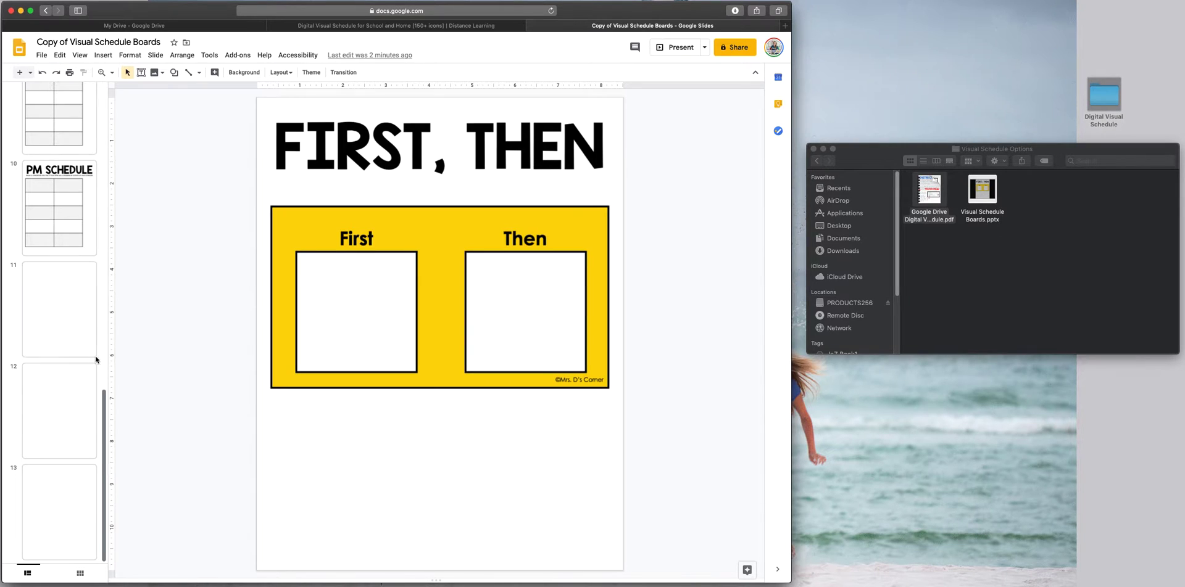
drag(105, 456, 106, 119)
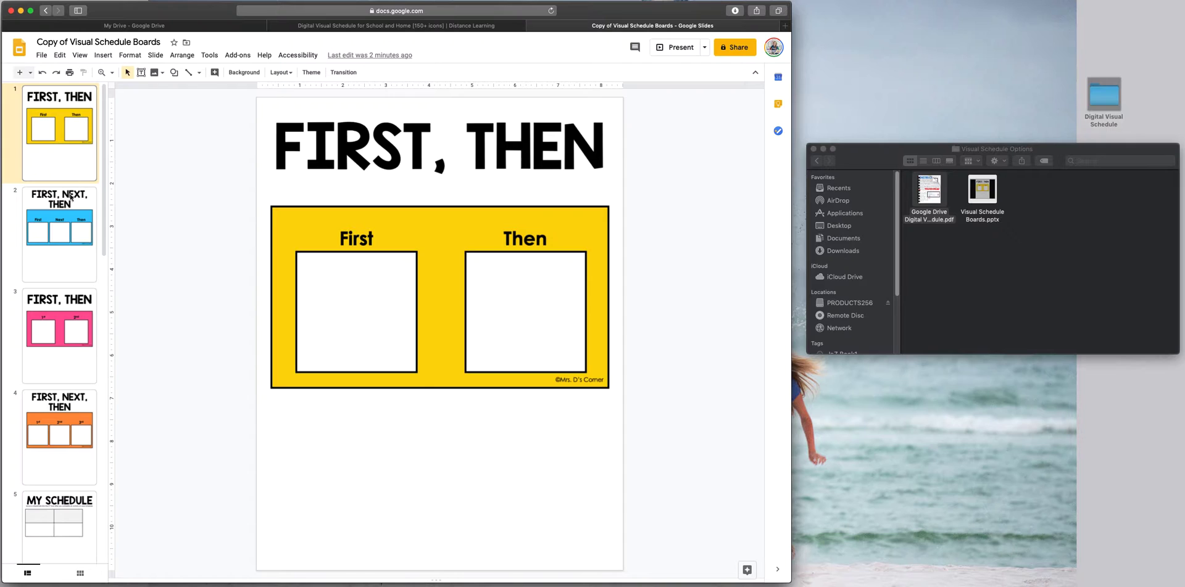
click(60, 253)
click(70, 330)
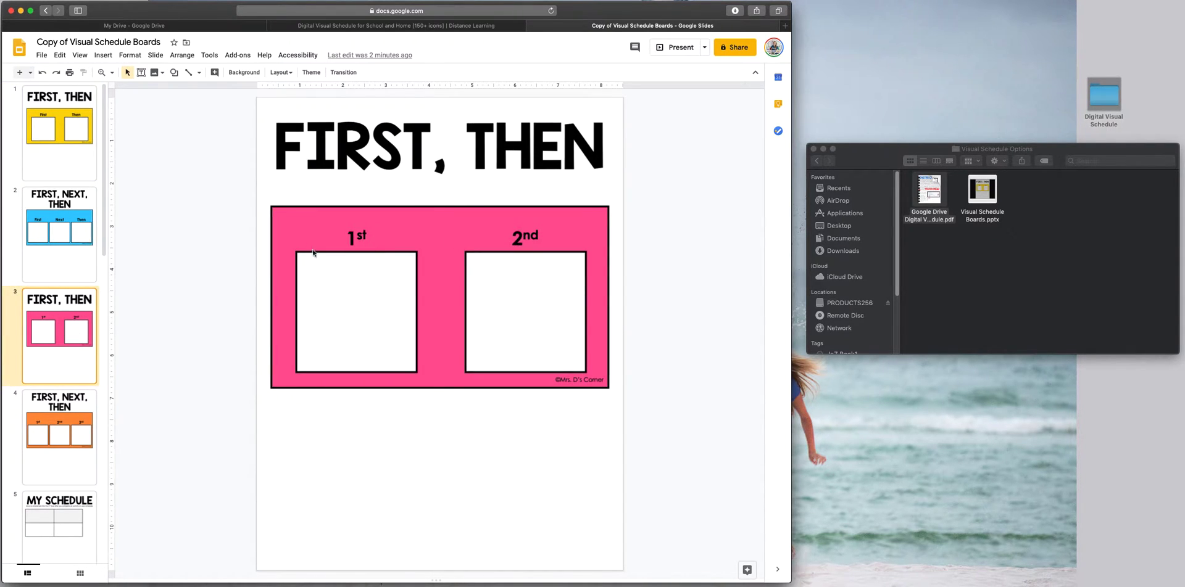
click(71, 152)
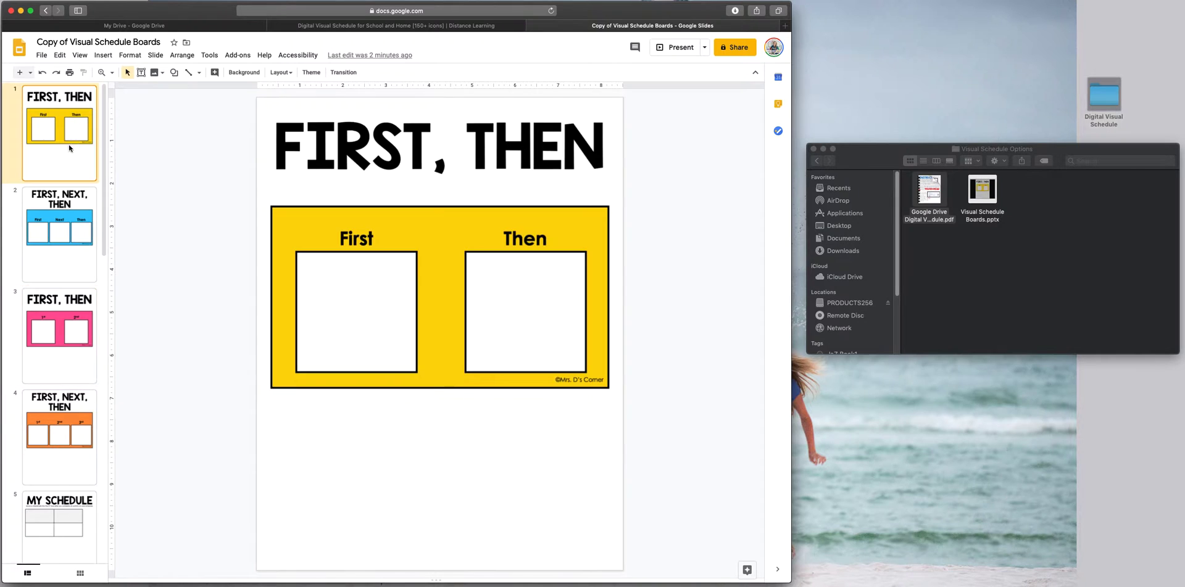
click(78, 399)
drag(103, 222, 105, 357)
click(83, 189)
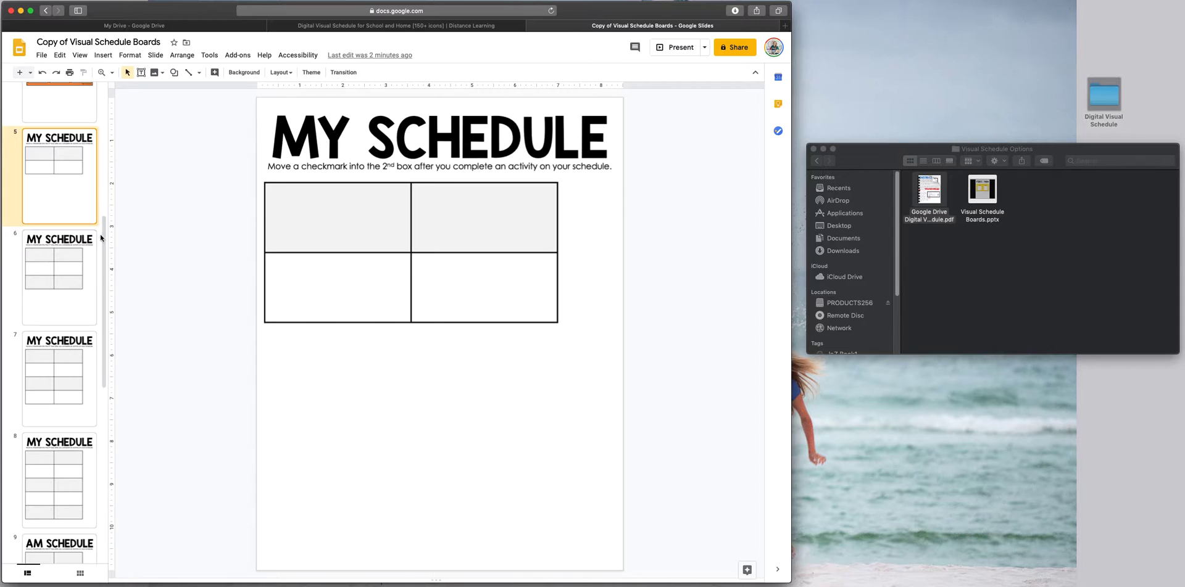
drag(103, 231, 102, 275)
click(71, 171)
click(70, 276)
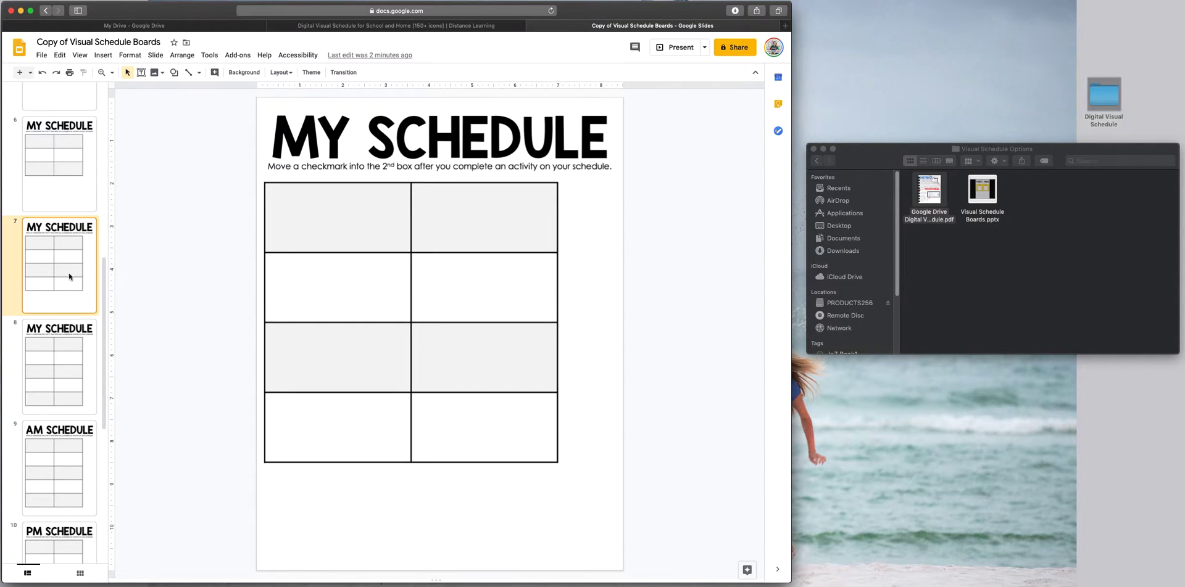
click(66, 362)
drag(102, 337, 103, 432)
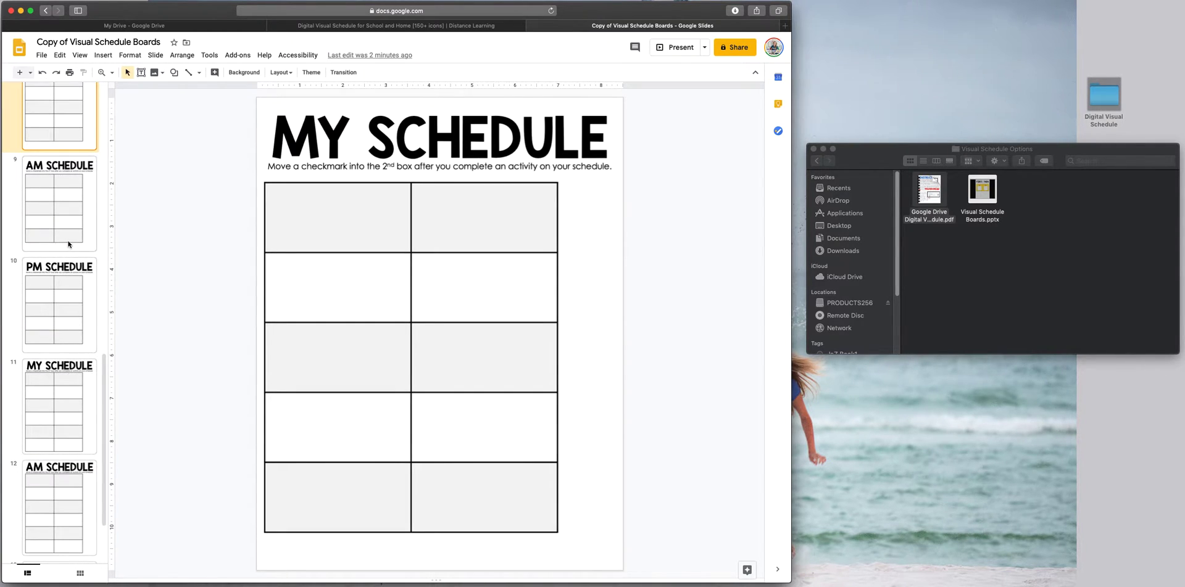
click(68, 244)
click(72, 312)
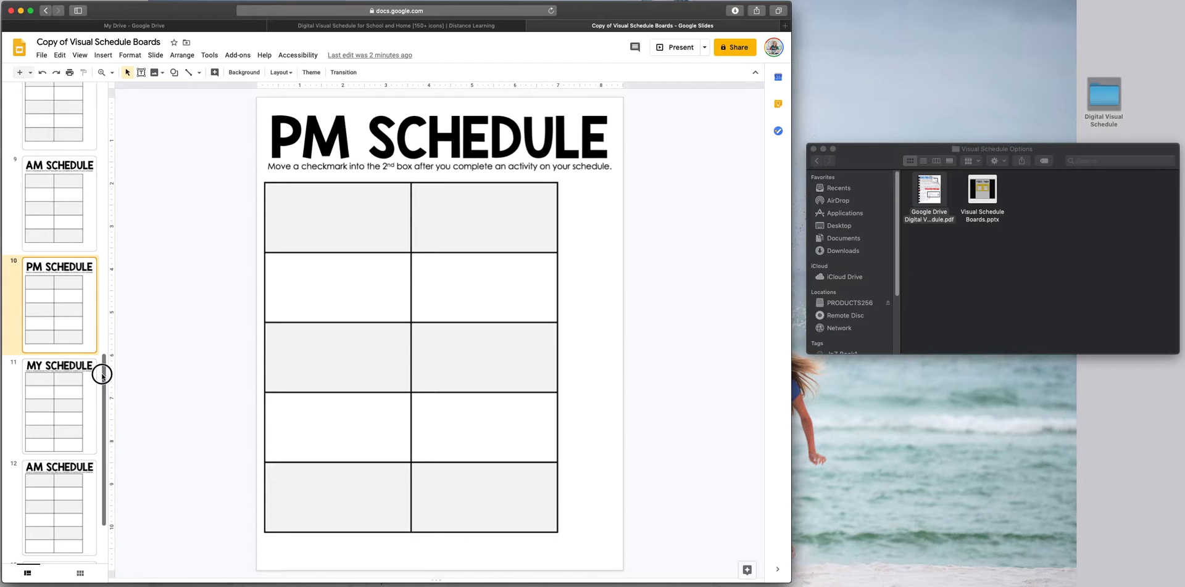
drag(103, 375, 102, 408)
click(80, 336)
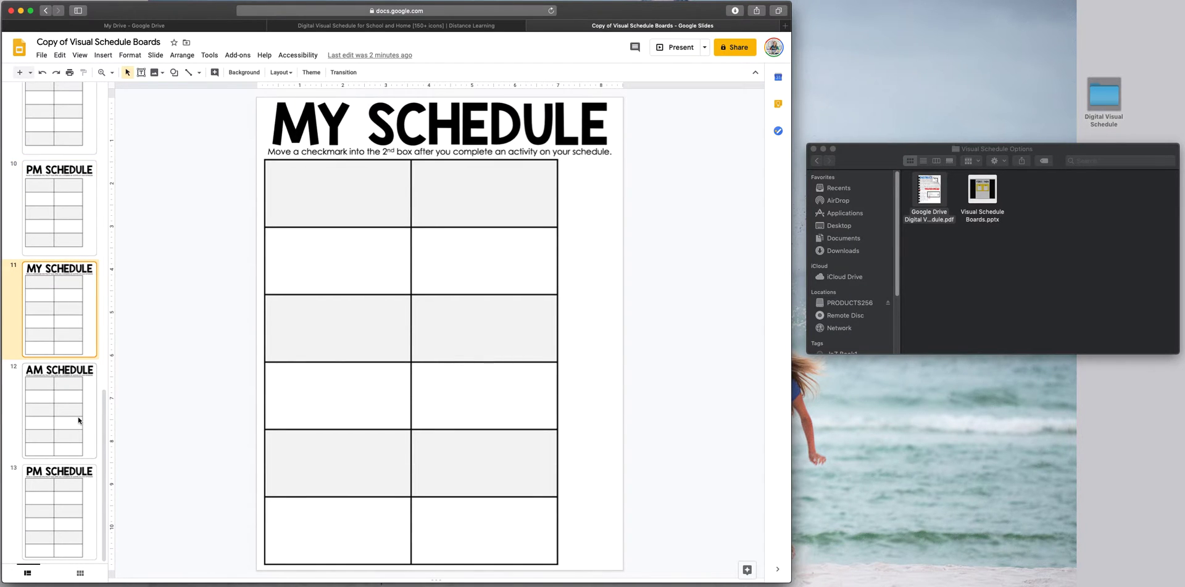
click(78, 421)
click(80, 482)
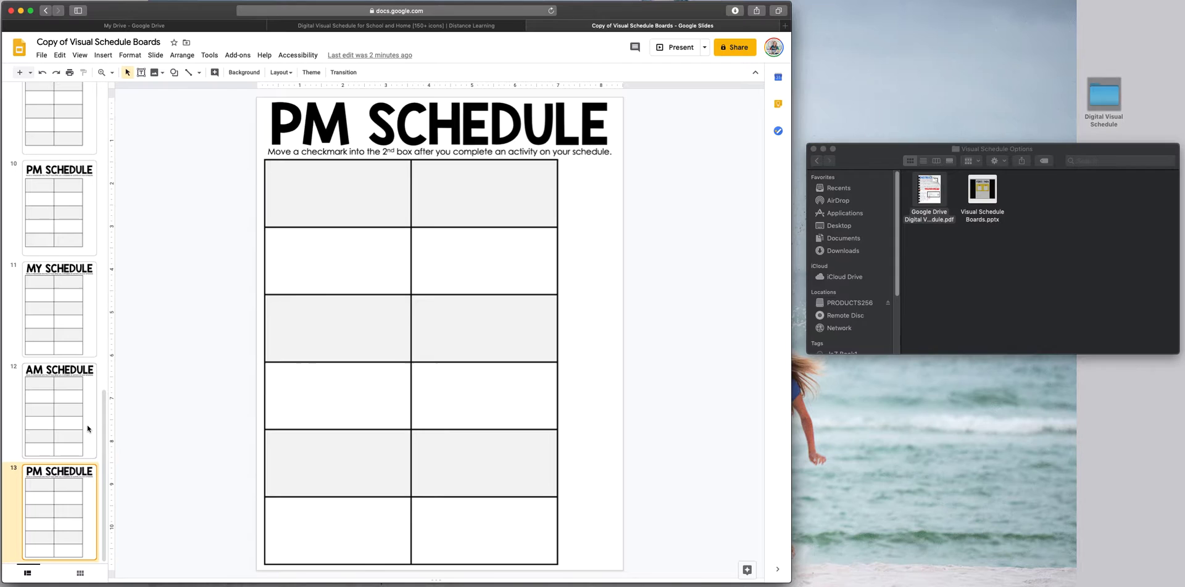
drag(102, 412, 103, 112)
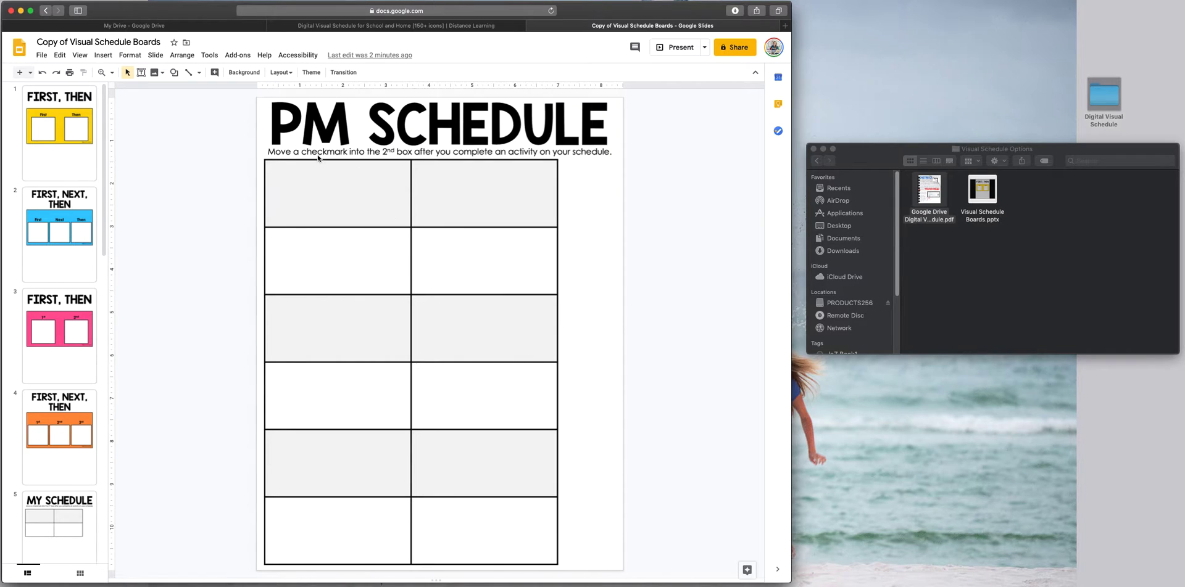
click(36, 159)
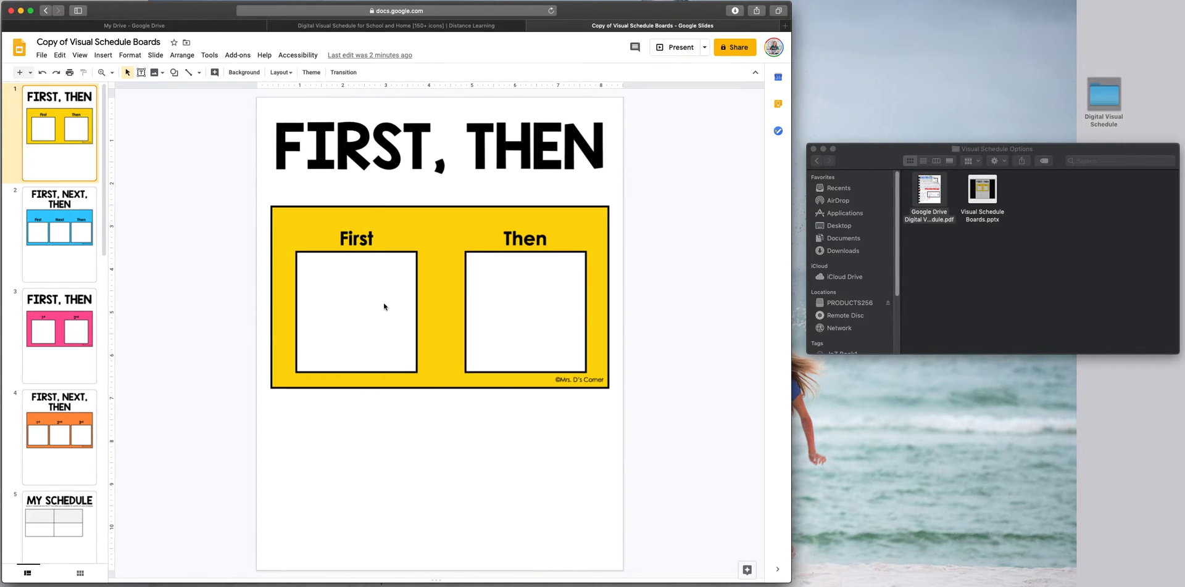
Step: Go back from Visual Schedule Options to the Digital Visual Schedule folder in Finder
click(817, 160)
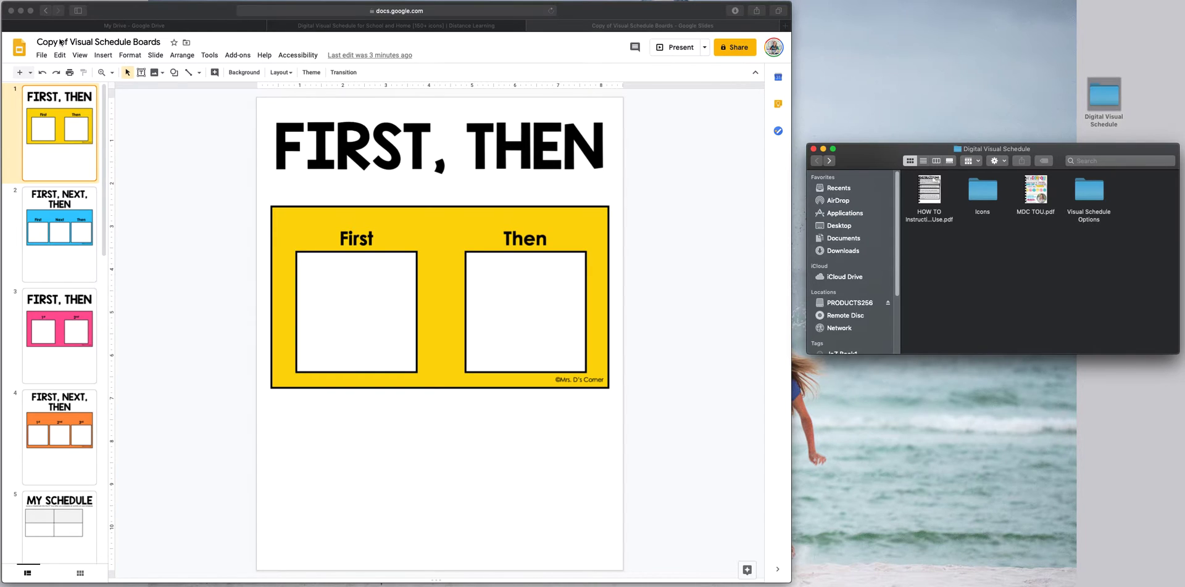
Step: Open the Icons folder and peek at the Checkmarks colours before returning to Icons
click(111, 42)
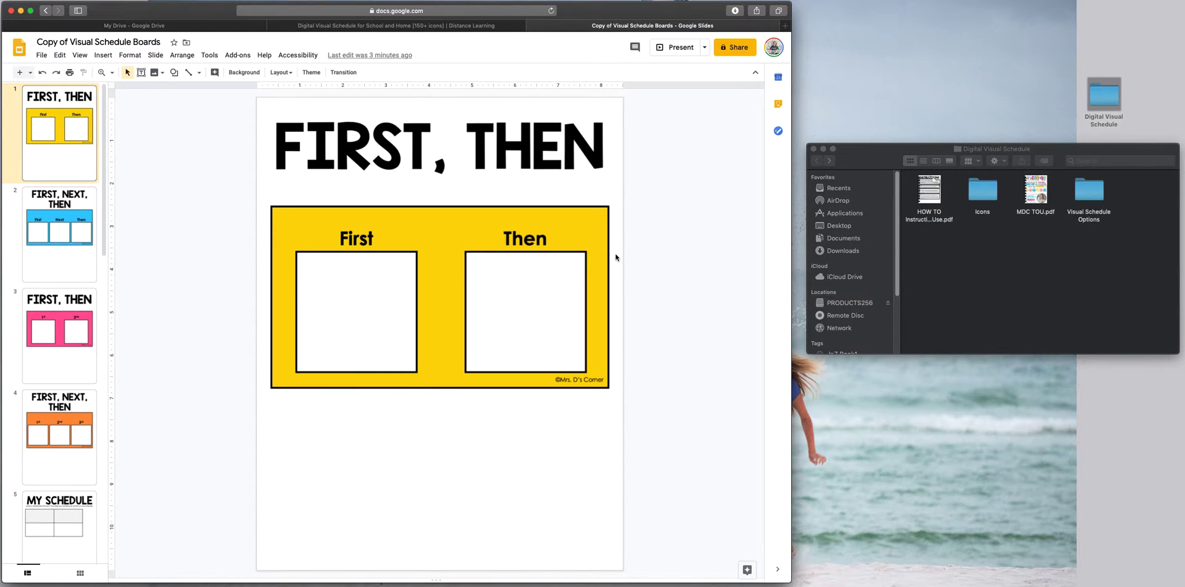
click(900, 154)
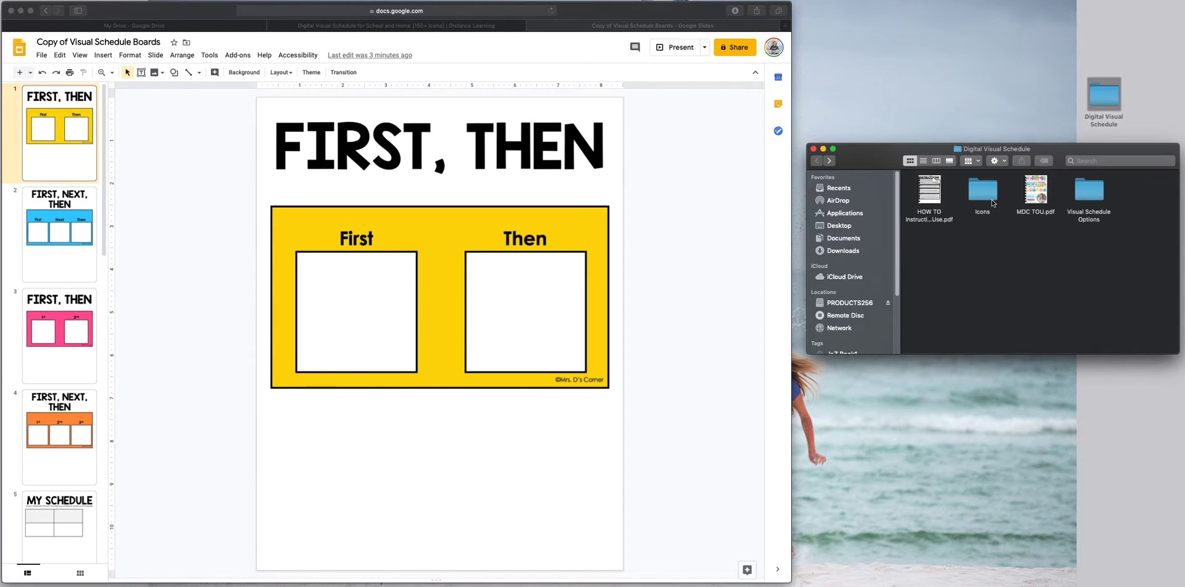
double_click(983, 192)
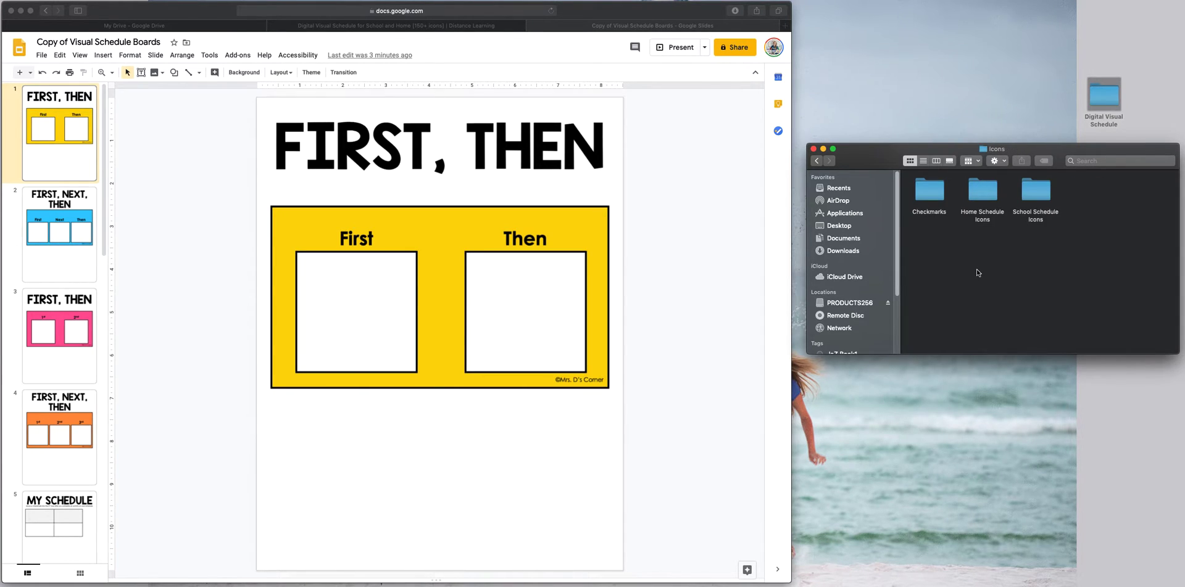
double_click(930, 192)
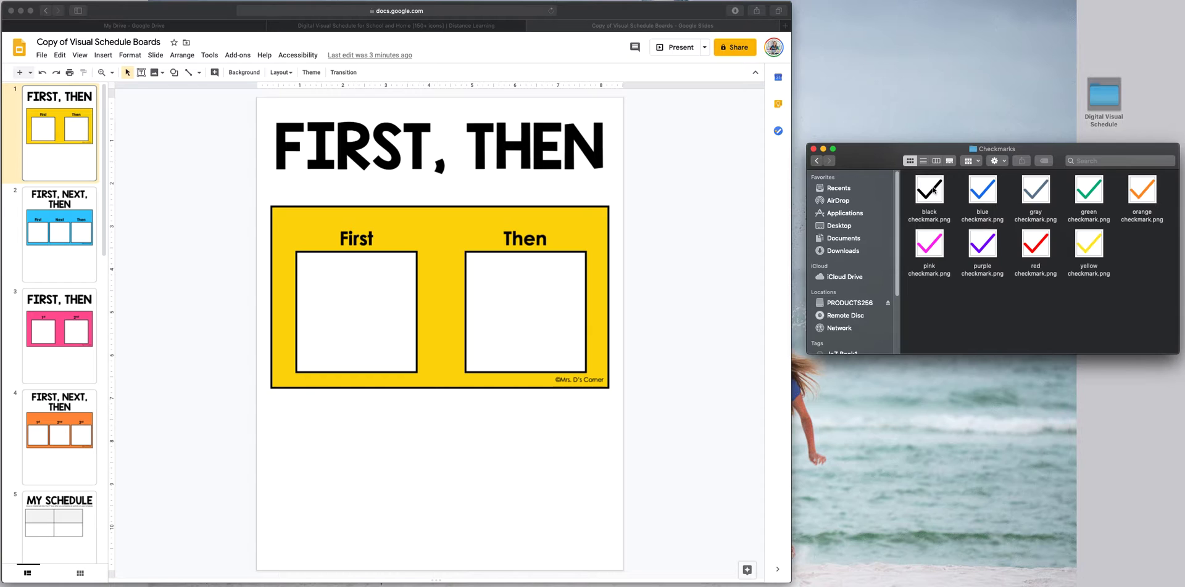
click(816, 161)
Step: Browse the Home Schedule Icons and School Schedule Icons folders, ending back in Icons
double_click(990, 195)
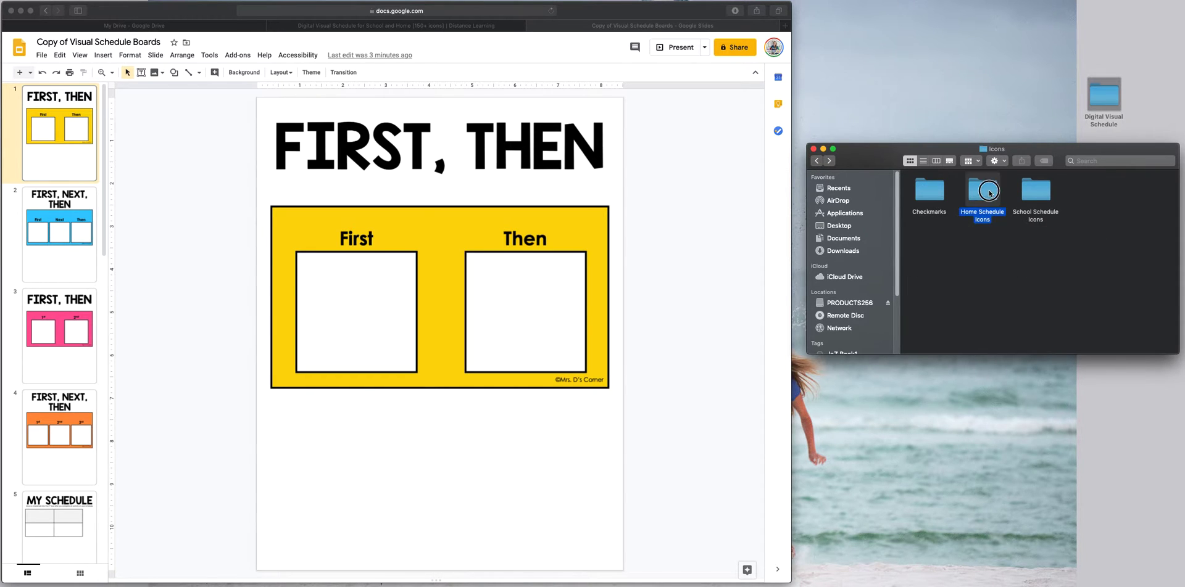
drag(1175, 200, 1174, 215)
click(816, 161)
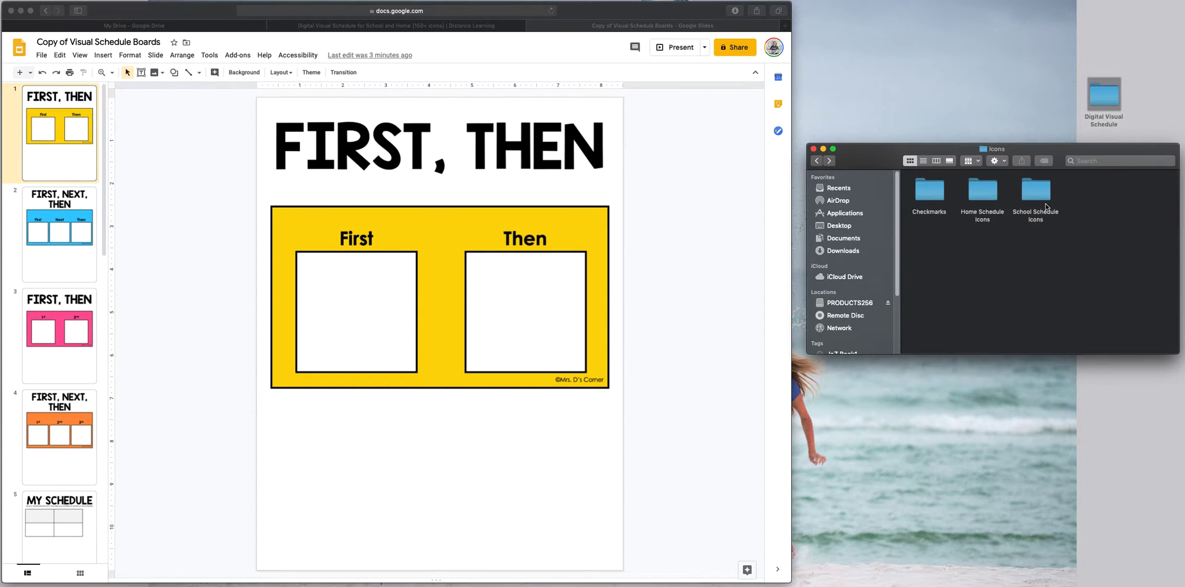
click(1043, 192)
double_click(1047, 195)
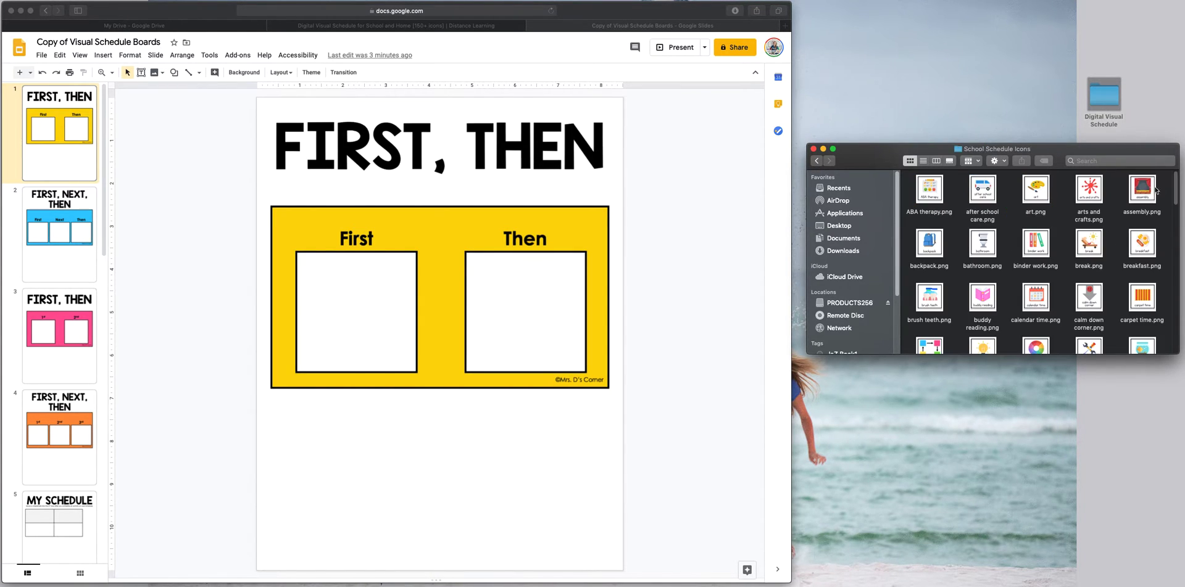
mouse_move(1176, 185)
mouse_down()
mouse_move(1179, 312)
mouse_move(1175, 179)
mouse_up()
click(816, 162)
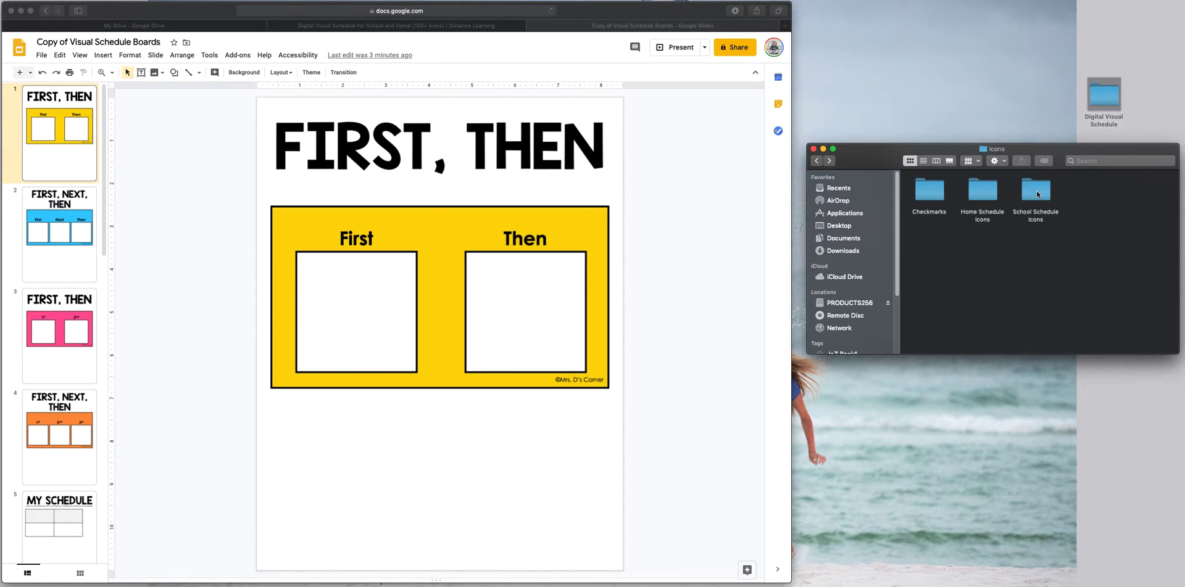
Step: Look through the schedule slides down to MY SCHEDULE, then settle on slide 2's FIRST, NEXT, THEN board
click(102, 151)
click(72, 242)
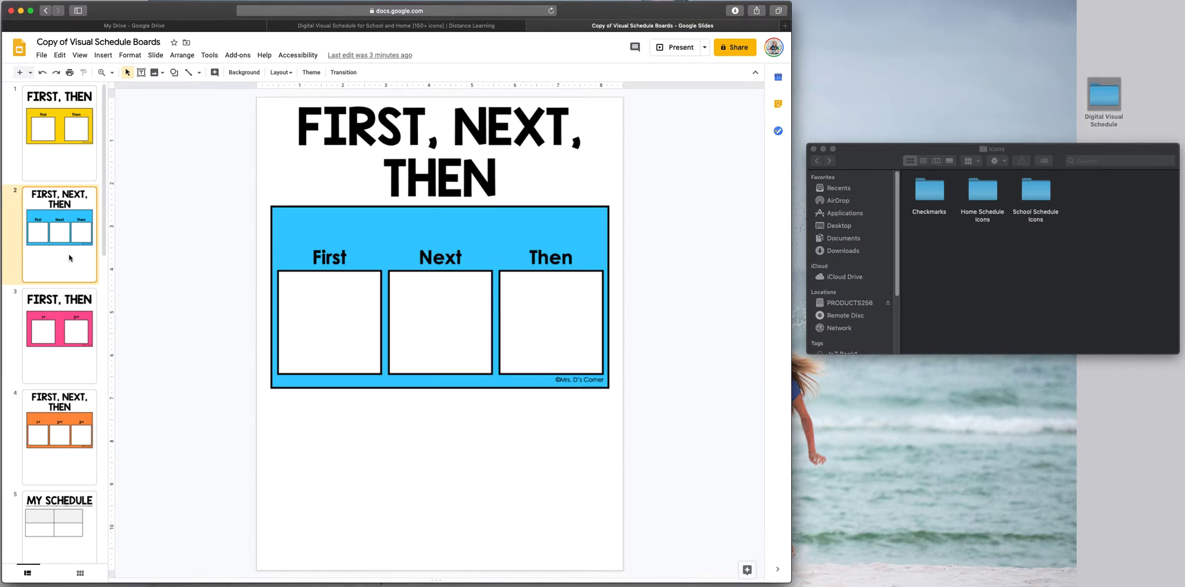
click(78, 352)
drag(106, 235, 104, 367)
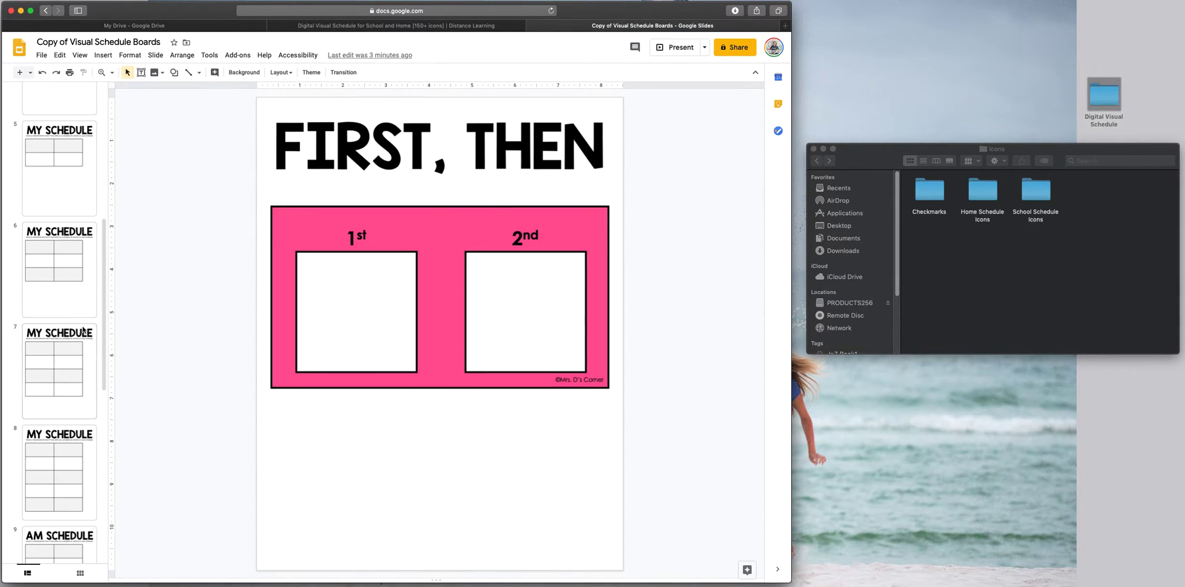
click(71, 290)
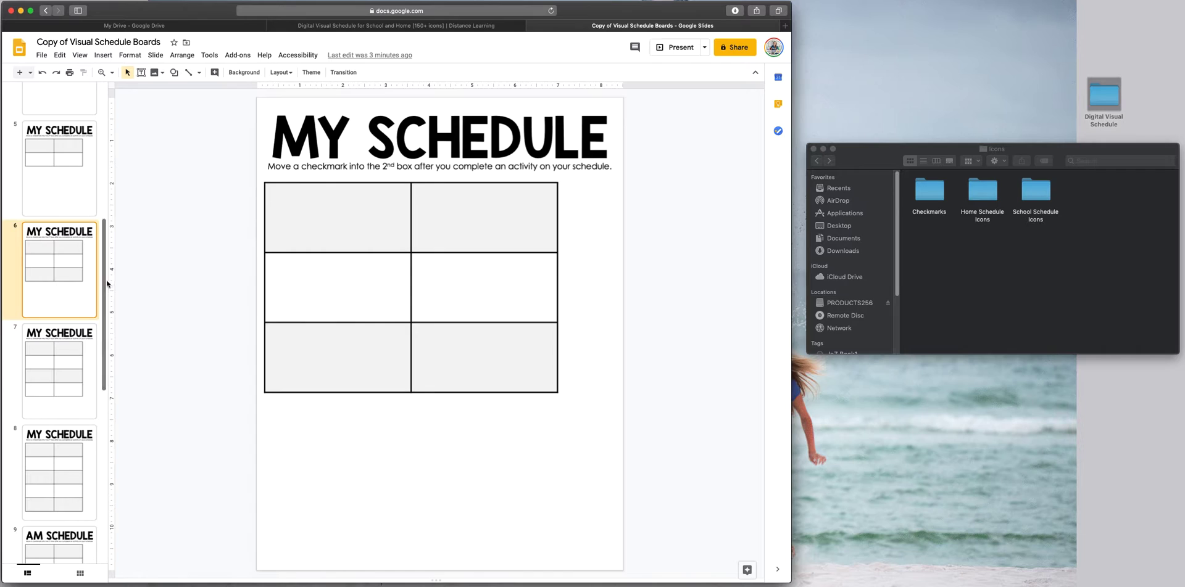
drag(105, 265, 103, 136)
click(64, 241)
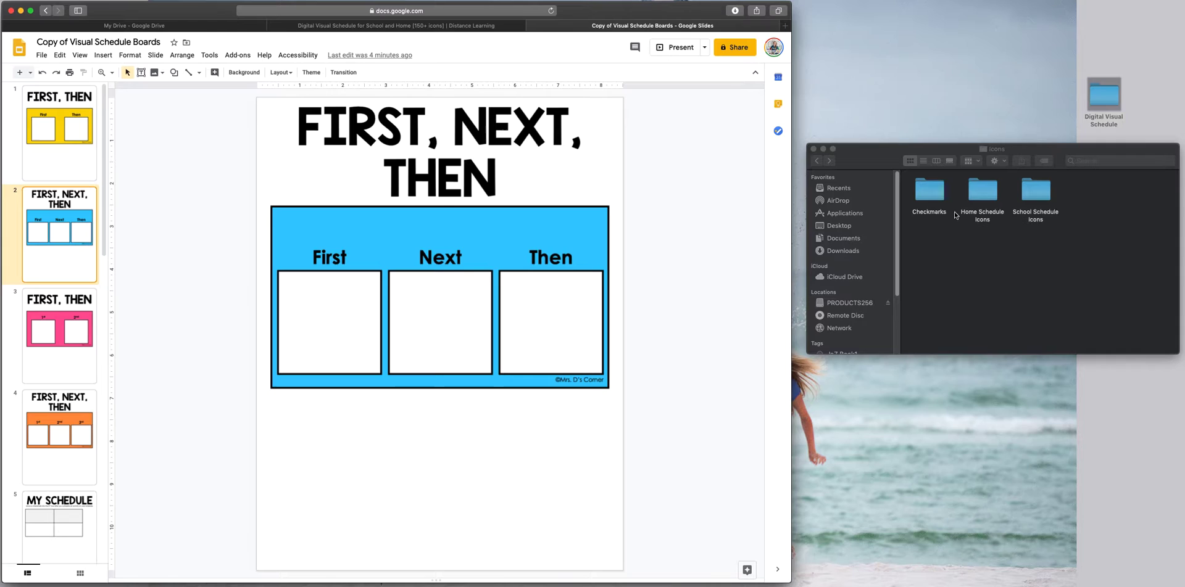
Step: Open Home Schedule Icons and look over the activity time, bathe pet, brush hair and brush teeth icons
double_click(982, 191)
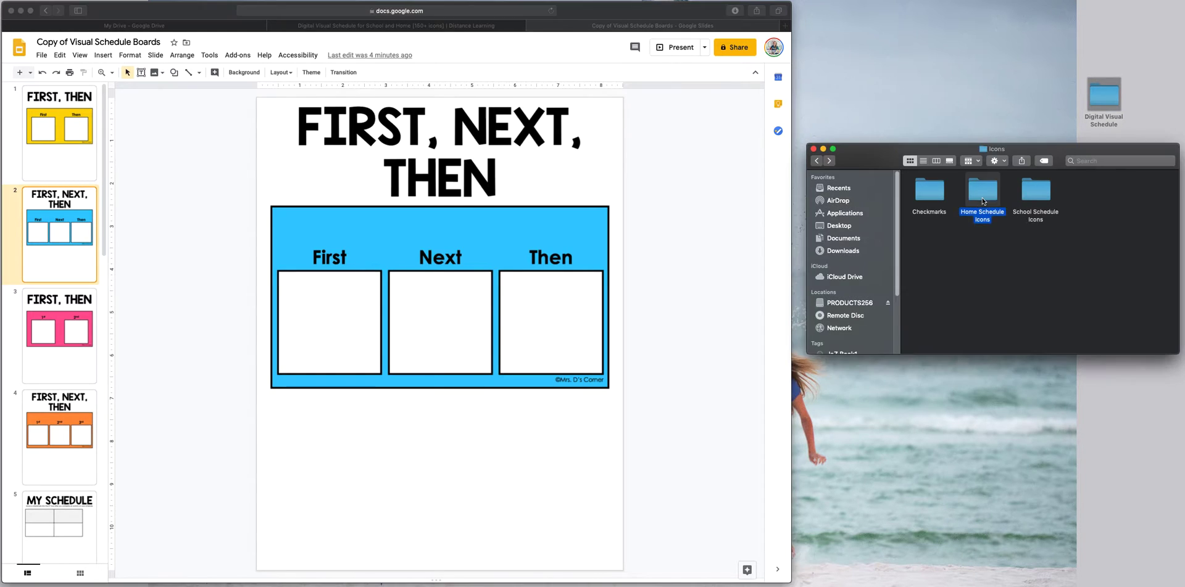
click(914, 213)
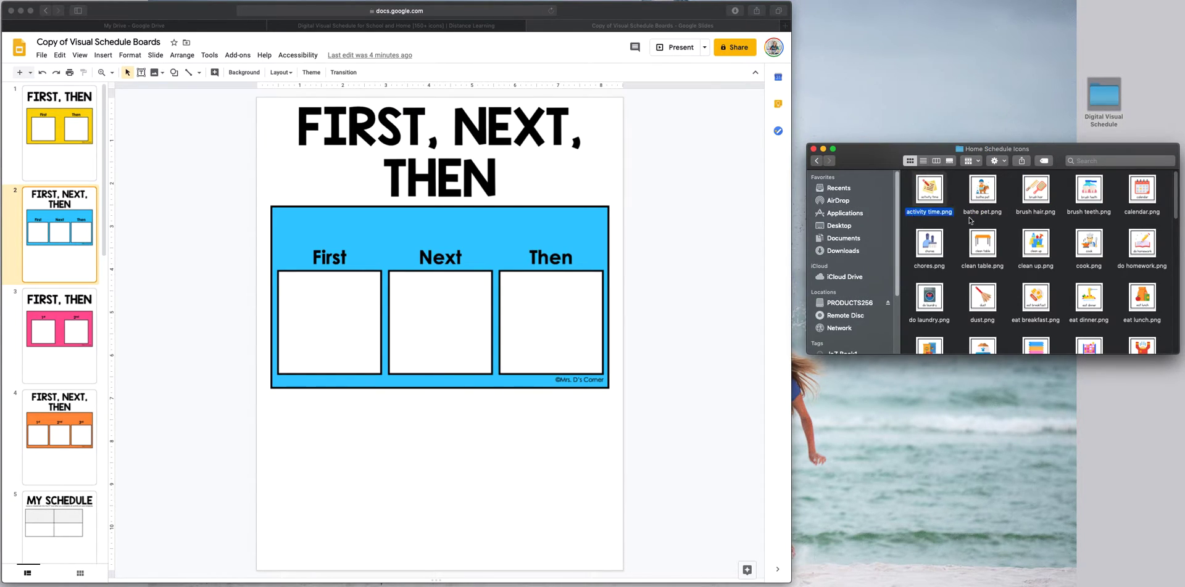
click(974, 214)
click(1026, 216)
click(1079, 213)
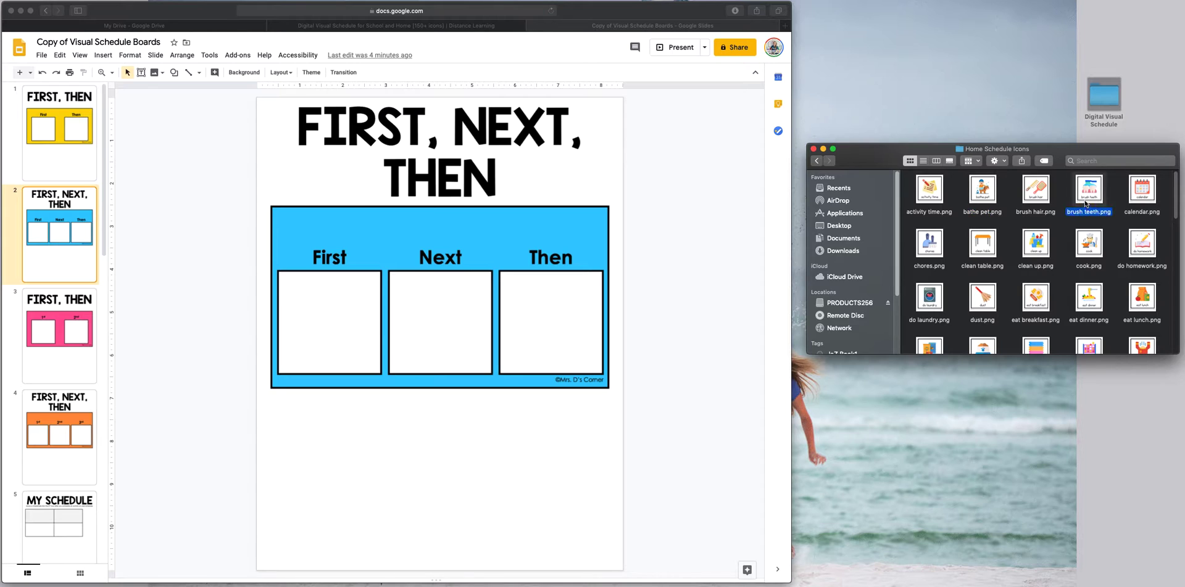
Step: Preview bathe pet.png over the slide, close the preview, and select chores.png
click(988, 198)
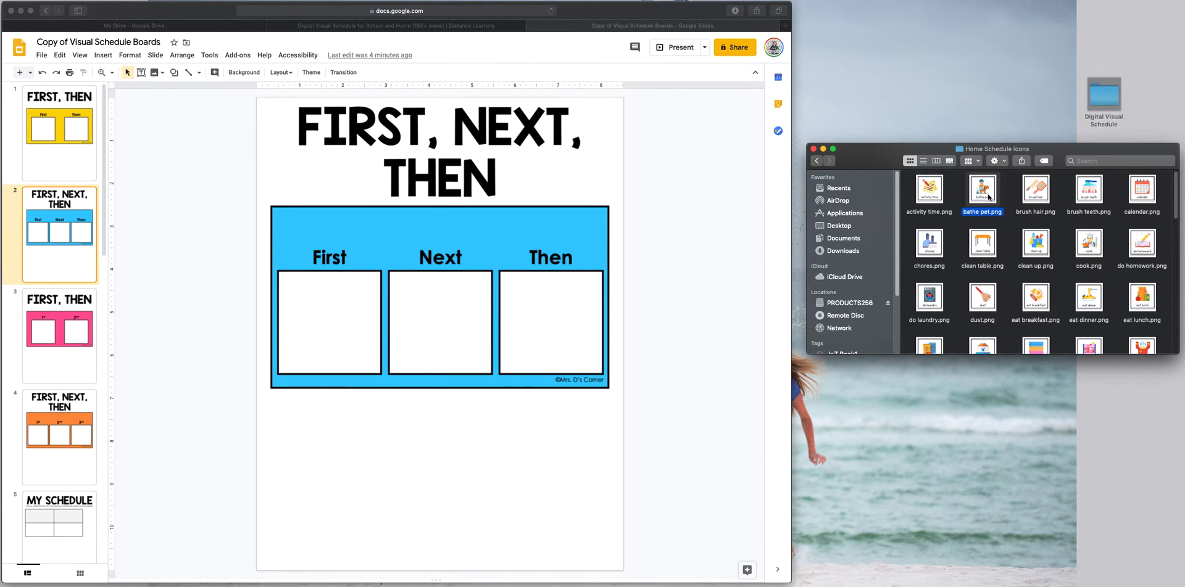
double_click(988, 198)
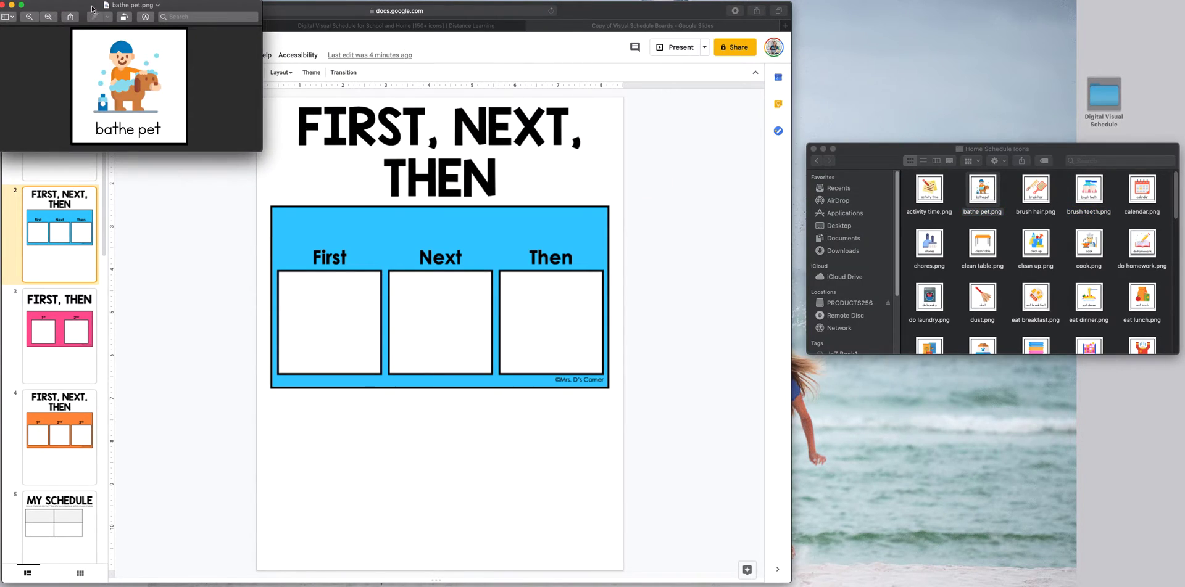
drag(98, 7, 500, 212)
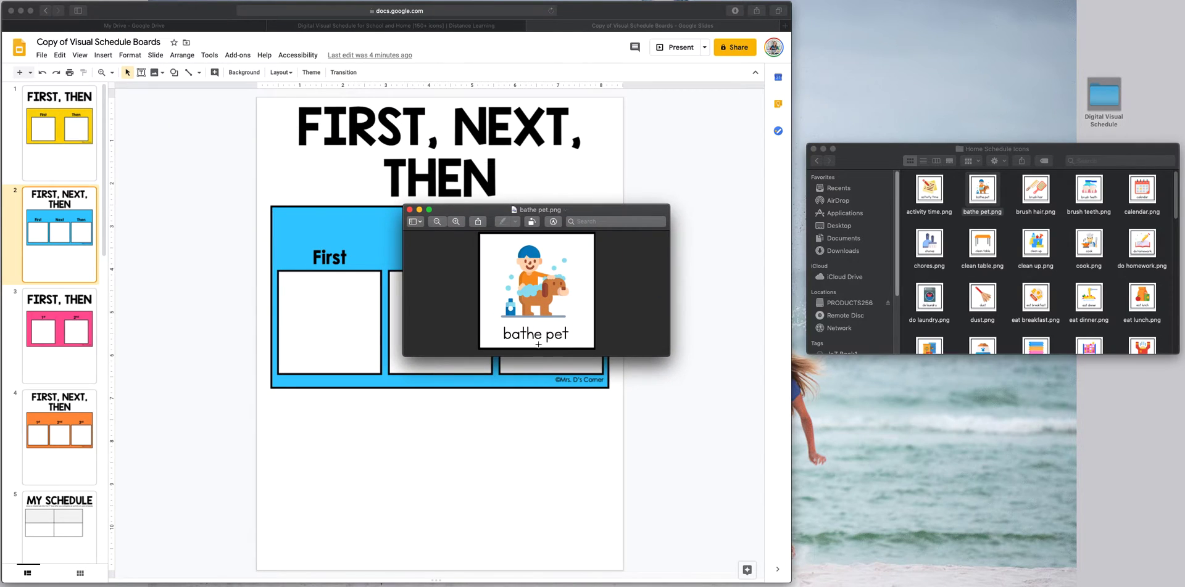
click(410, 210)
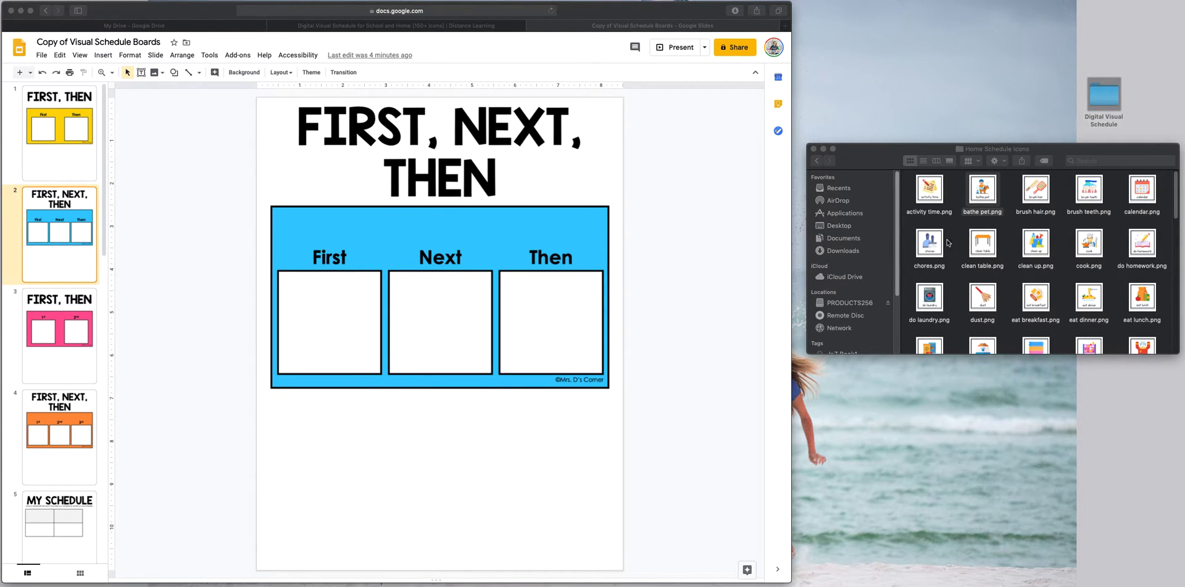
click(923, 245)
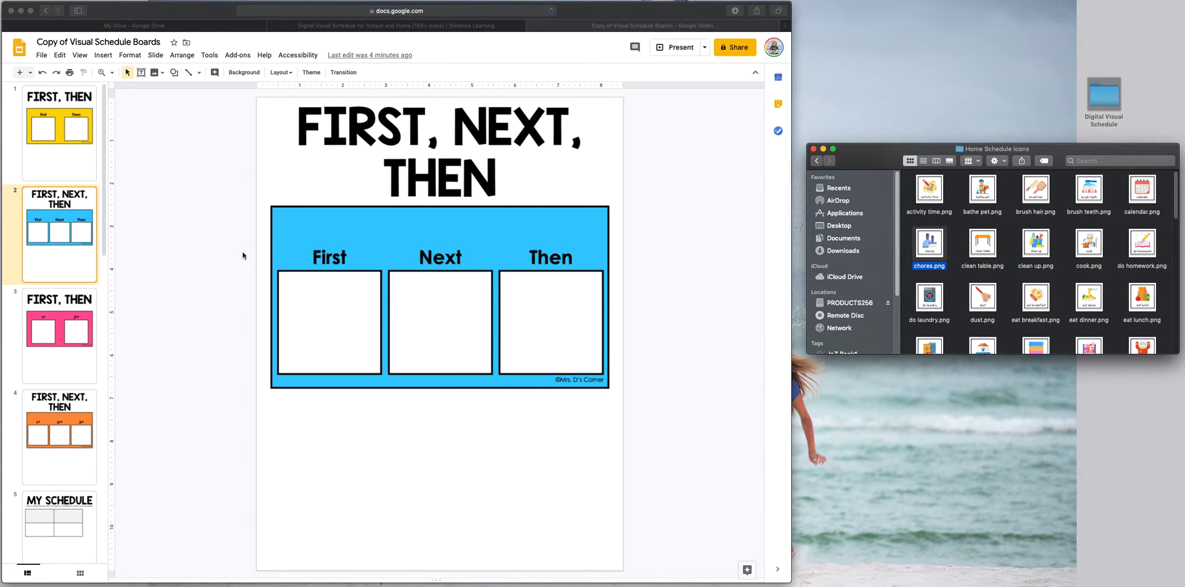
Step: Upload chores.png from Desktop > Digital Visual Schedule > Icons > Home Schedule Icons onto slide 2
click(172, 141)
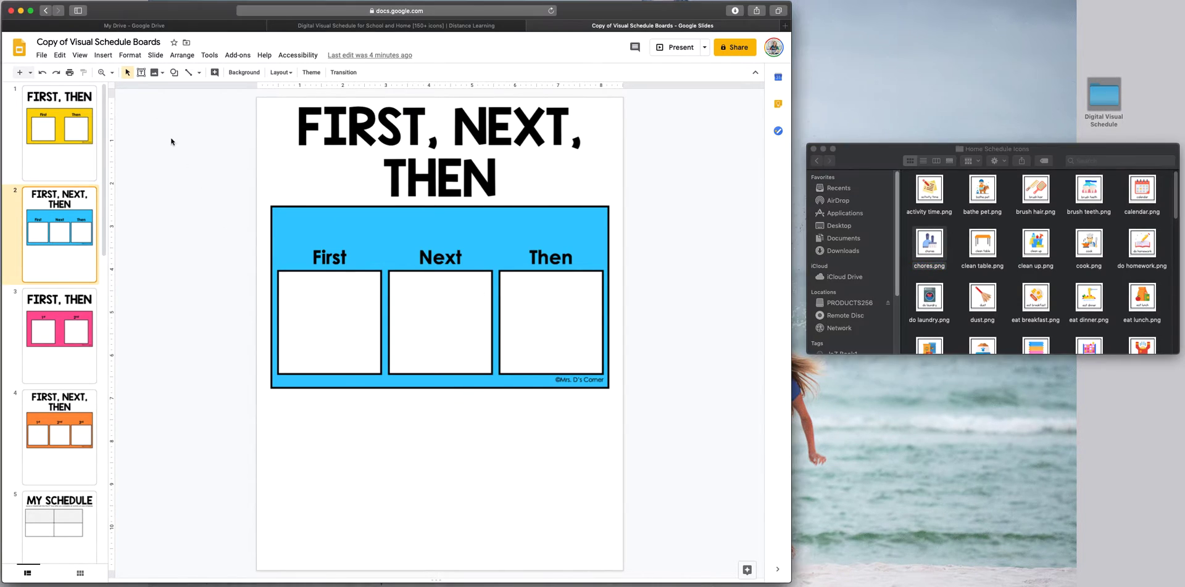
click(106, 57)
mouse_move(119, 74)
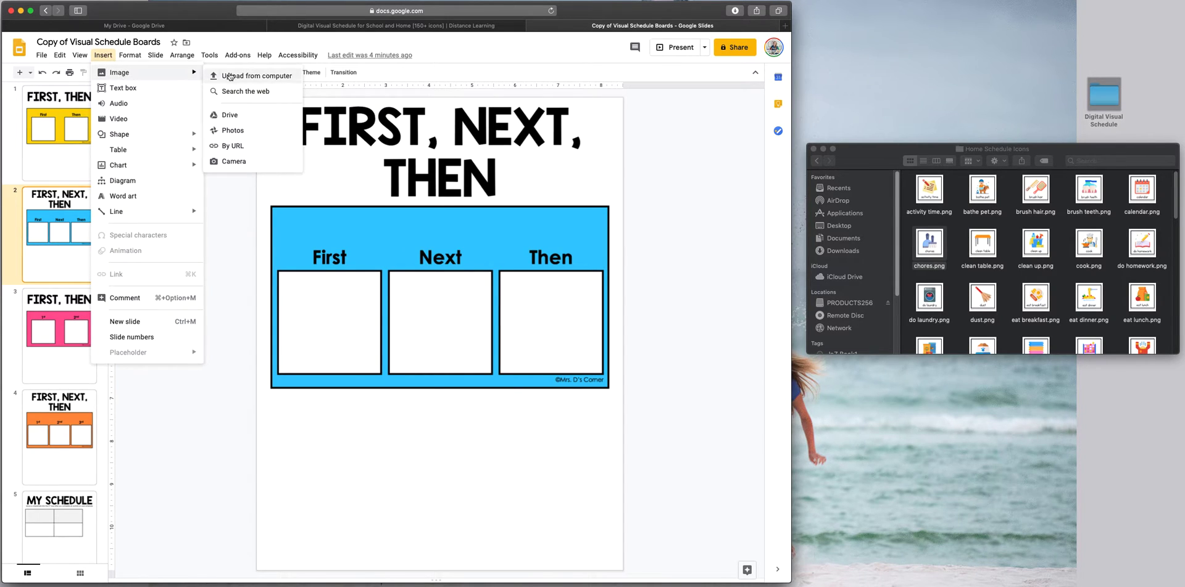
click(230, 76)
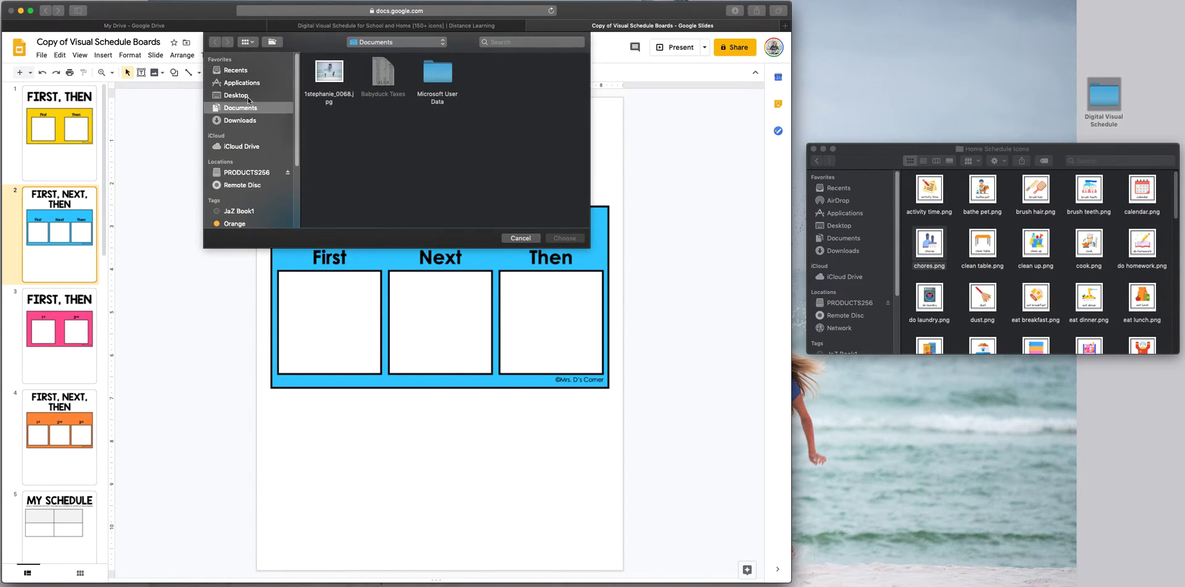
click(240, 121)
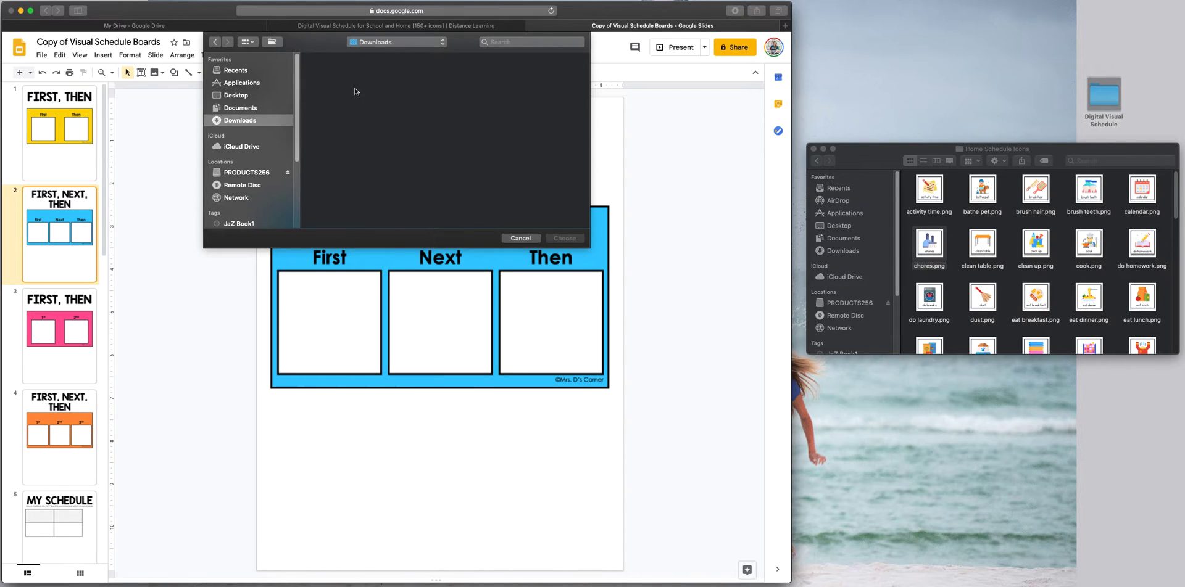
click(235, 95)
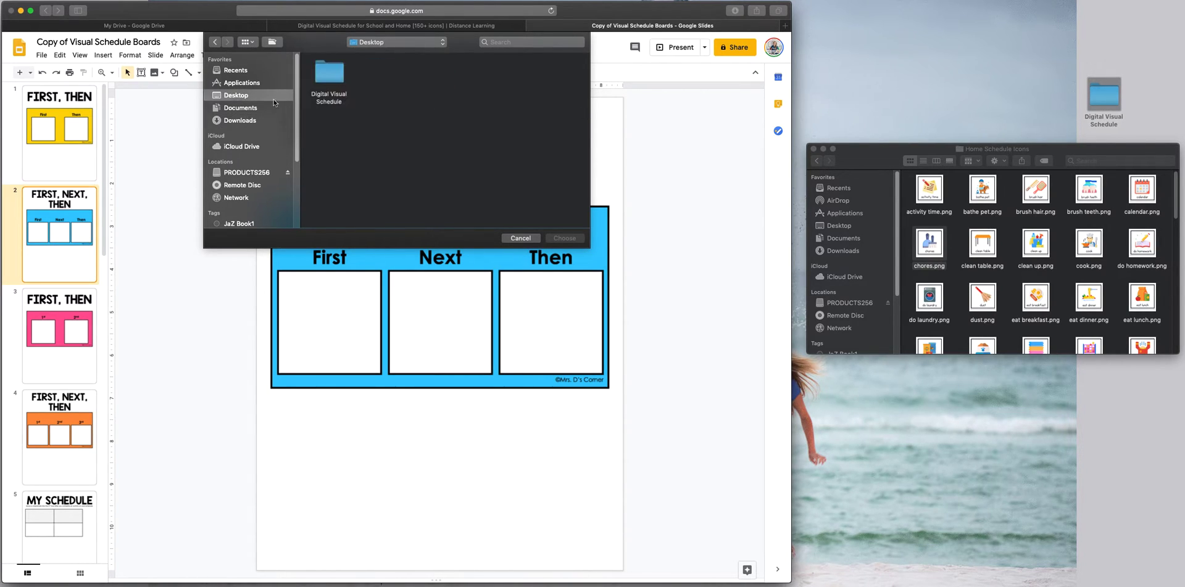
click(332, 85)
double_click(332, 85)
double_click(393, 90)
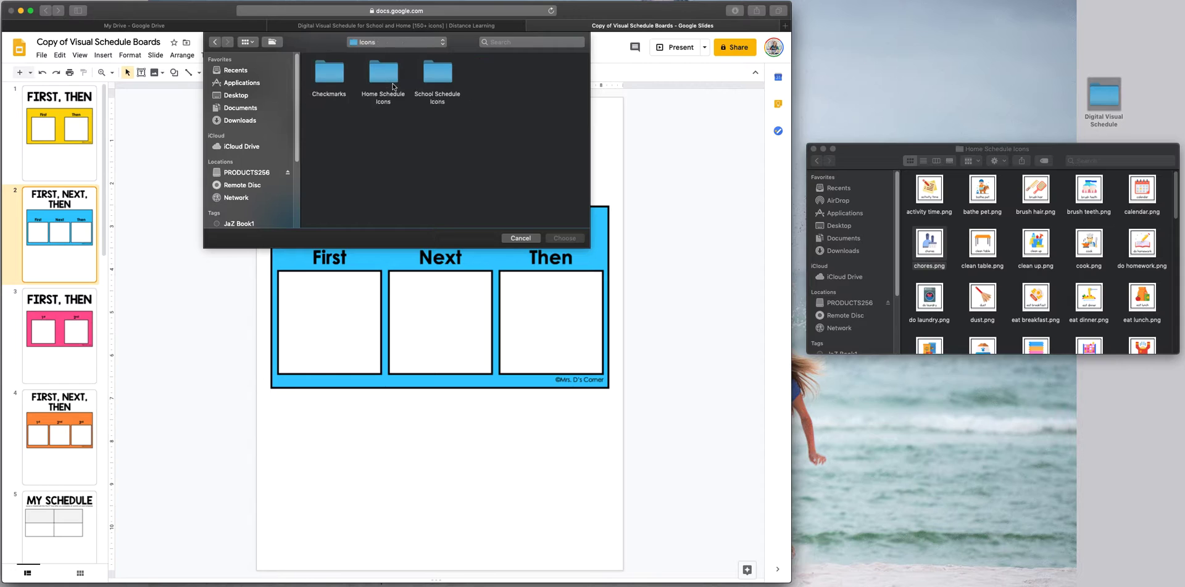
double_click(390, 82)
click(335, 140)
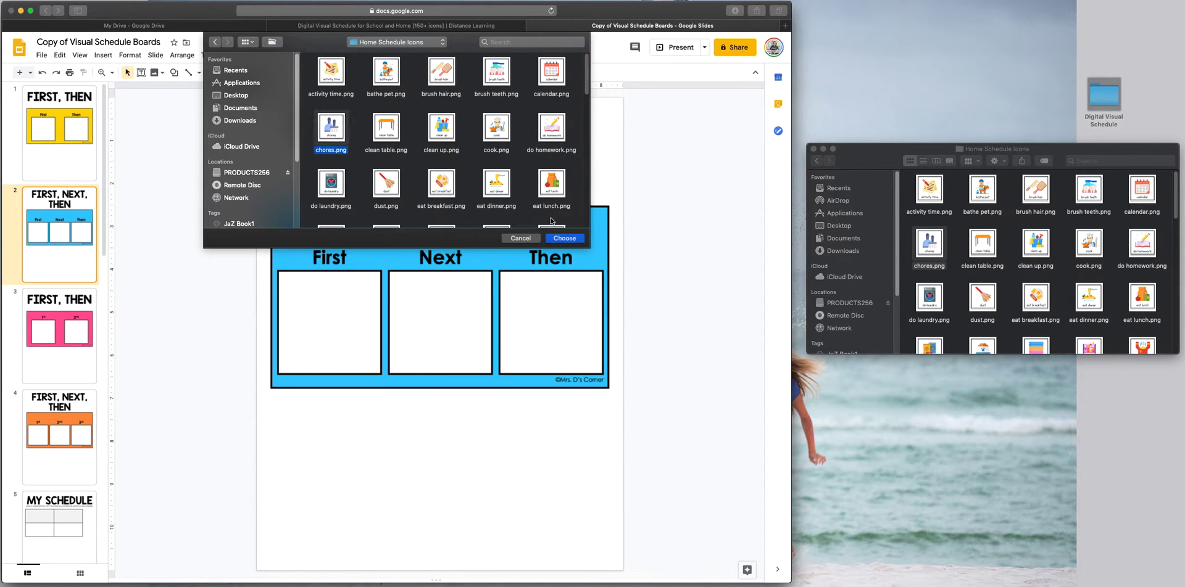
click(559, 239)
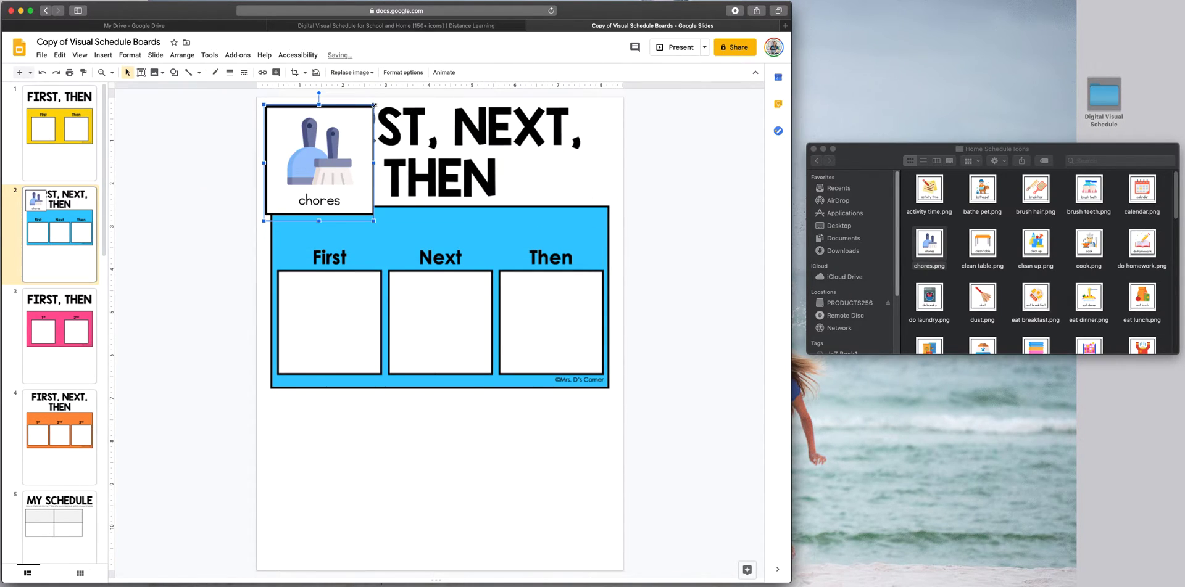
Step: Move the chores card below the board and drag eat breakfast.png from Finder beside it
drag(339, 108, 352, 275)
drag(342, 314, 333, 442)
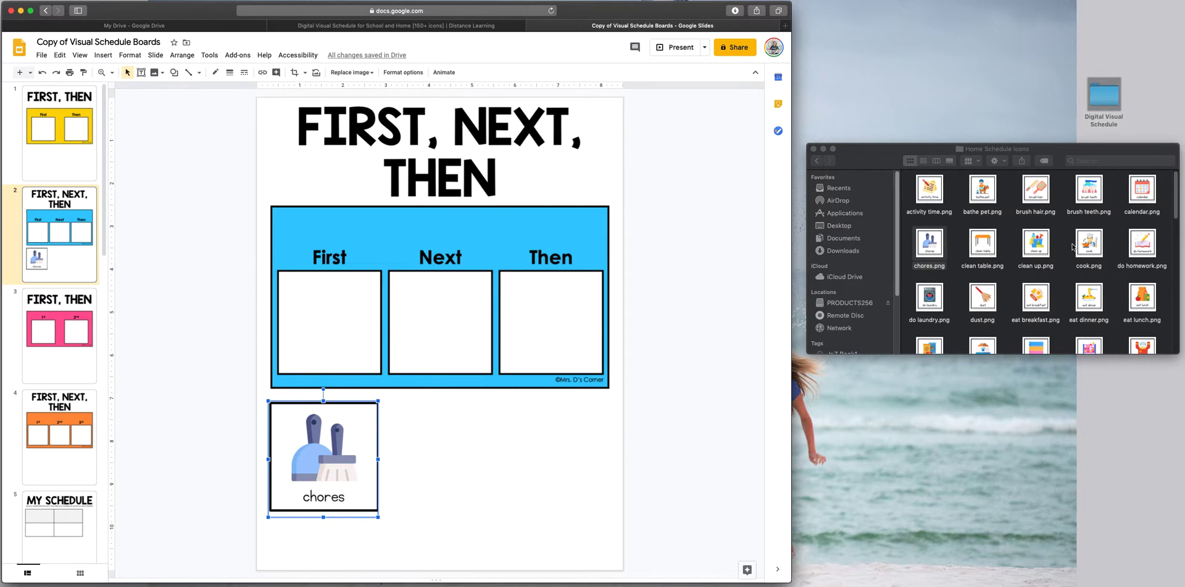
drag(1175, 197, 1176, 236)
drag(1035, 198, 419, 322)
click(435, 175)
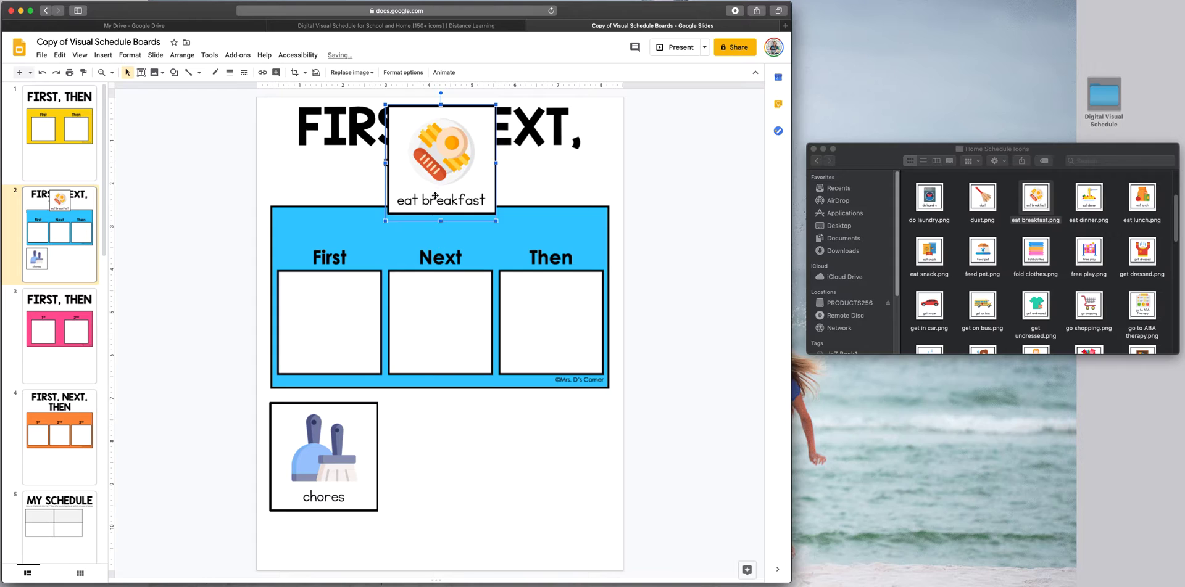
drag(435, 181, 437, 480)
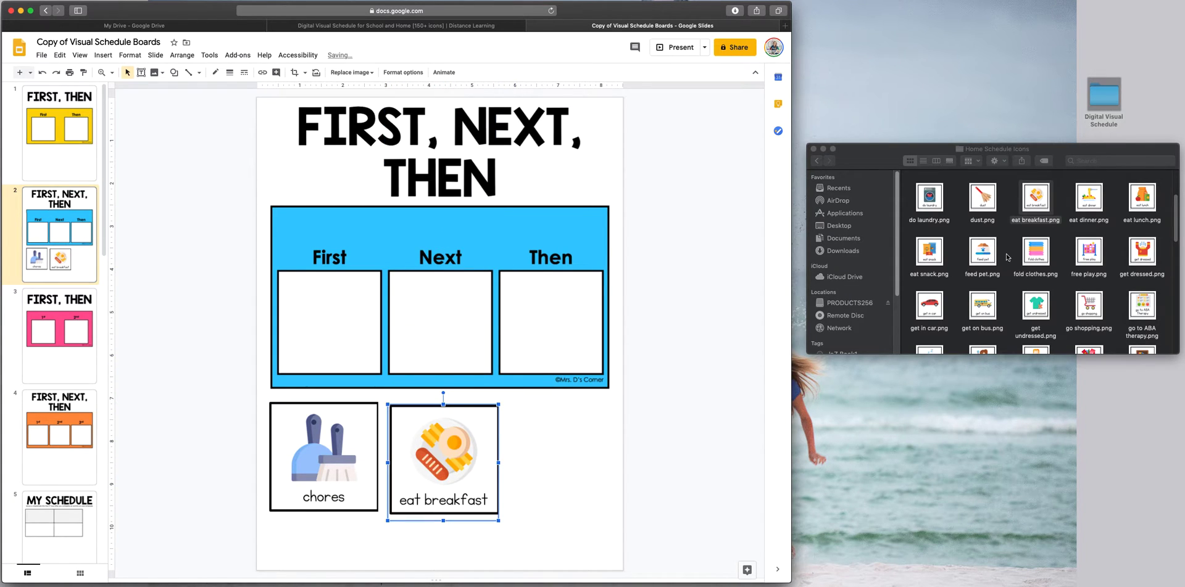
Step: Drag go to music therapy.png from Finder onto the slide and place it at the lower right
click(985, 253)
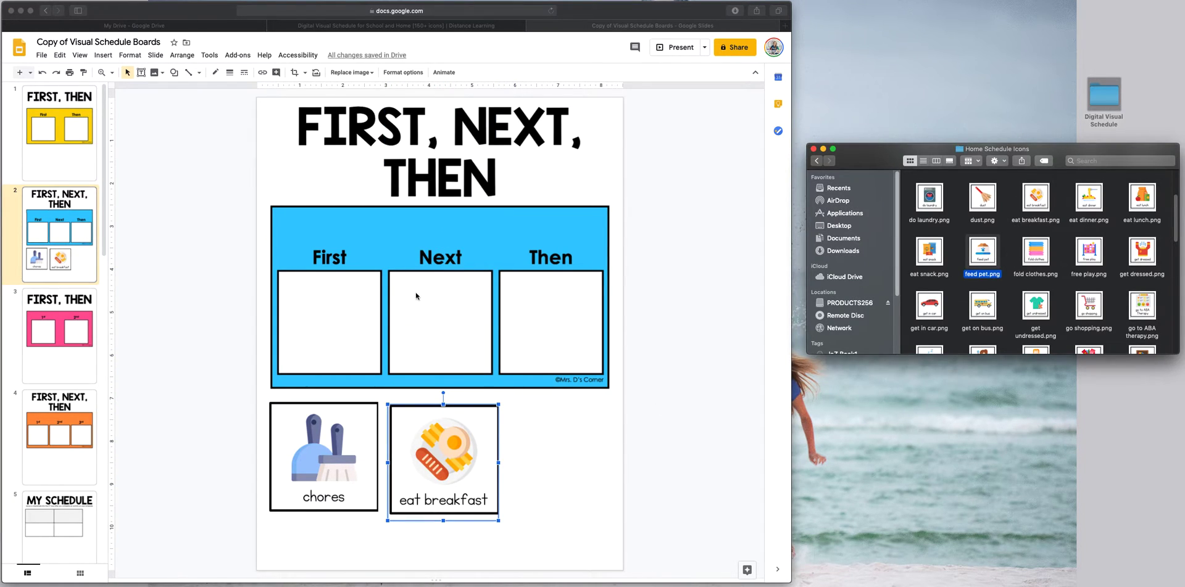
scroll(1062, 315, down, 2)
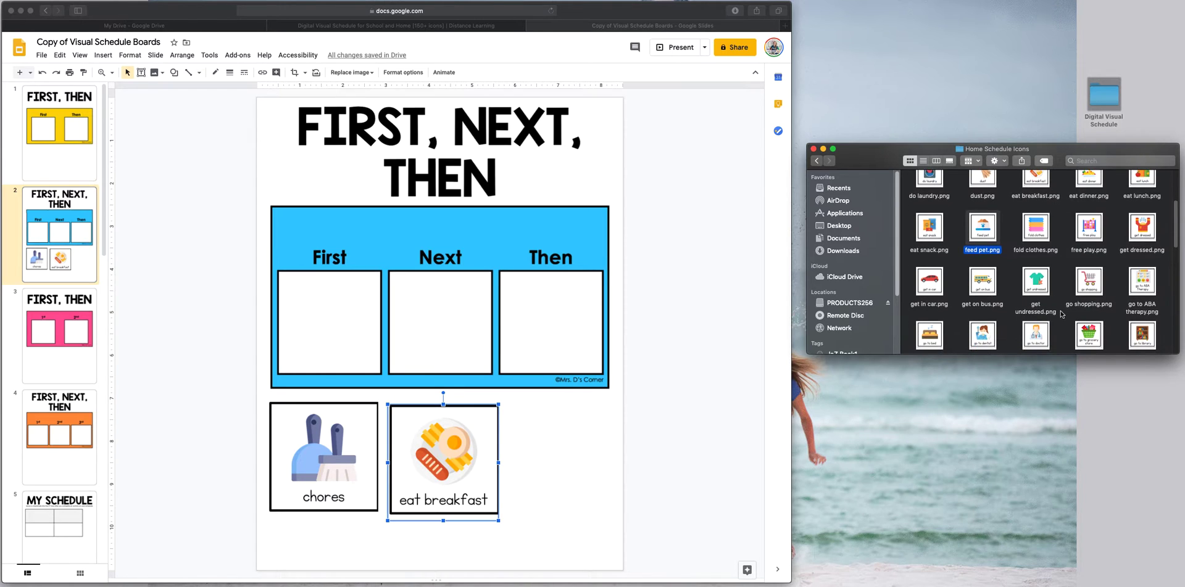
scroll(1063, 319, down, 3)
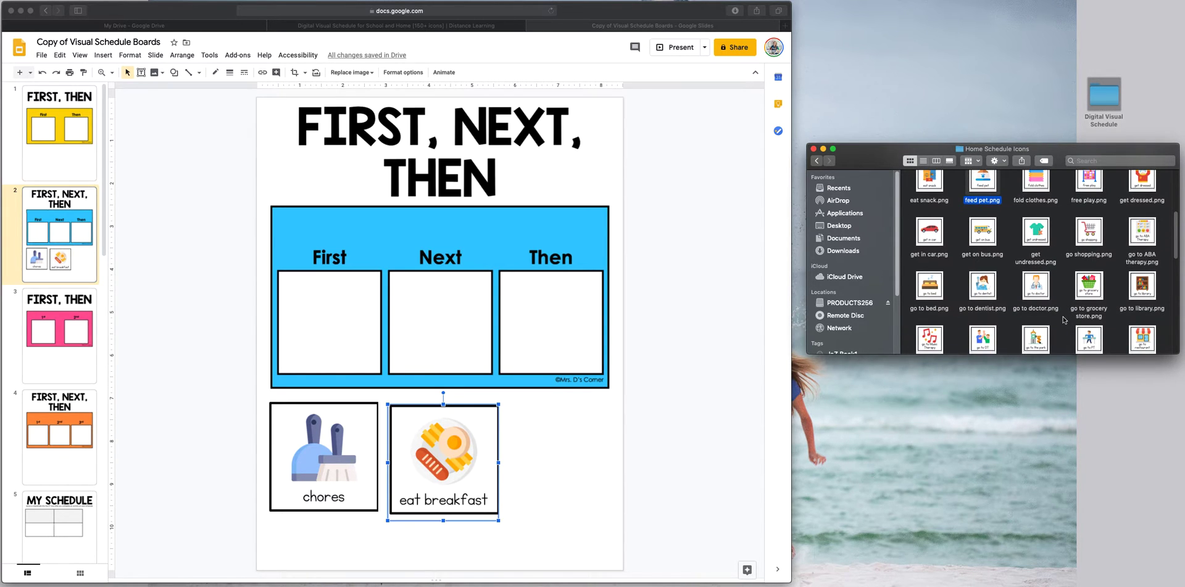
scroll(1063, 320, down, 3)
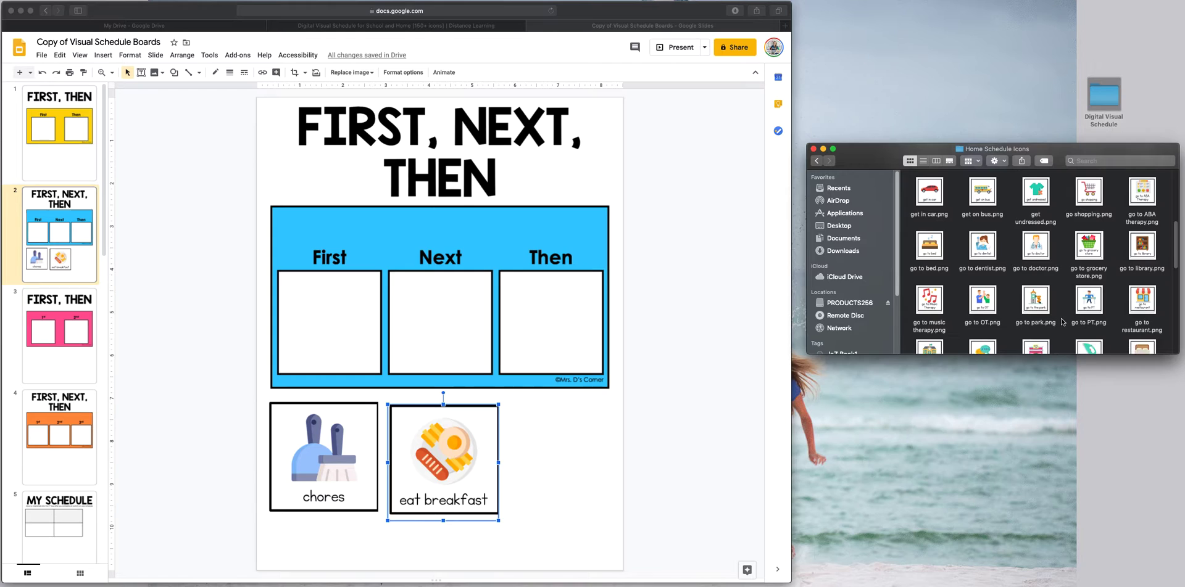
drag(943, 312, 552, 397)
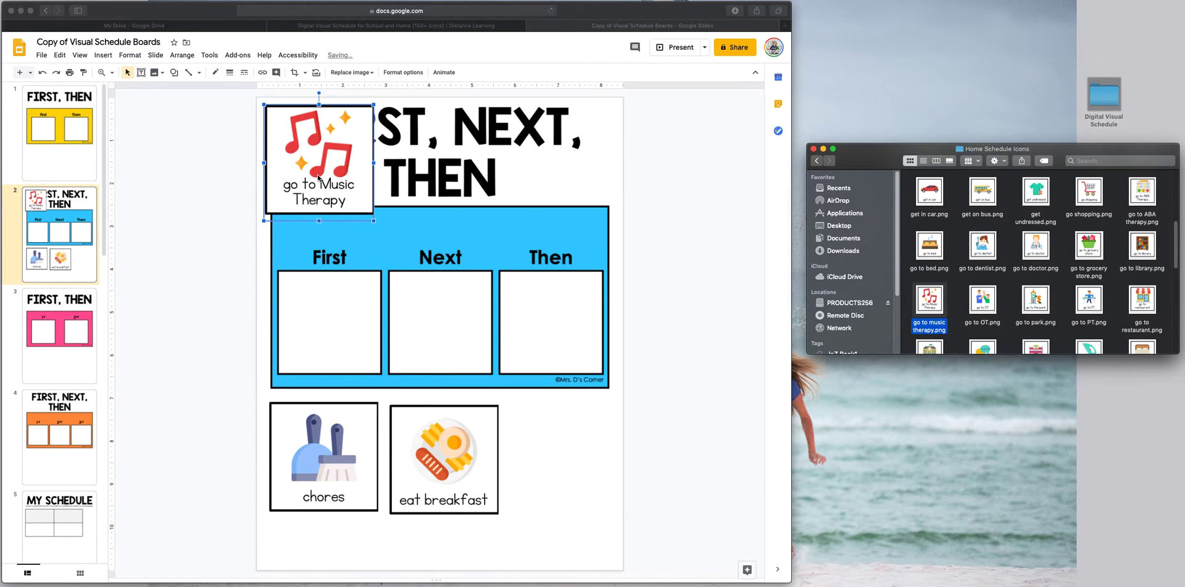
drag(318, 179, 582, 464)
drag(384, 444, 375, 444)
drag(559, 463, 546, 462)
Step: Shrink the music therapy, eat breakfast and chores cards with their corner handles
drag(604, 403, 564, 457)
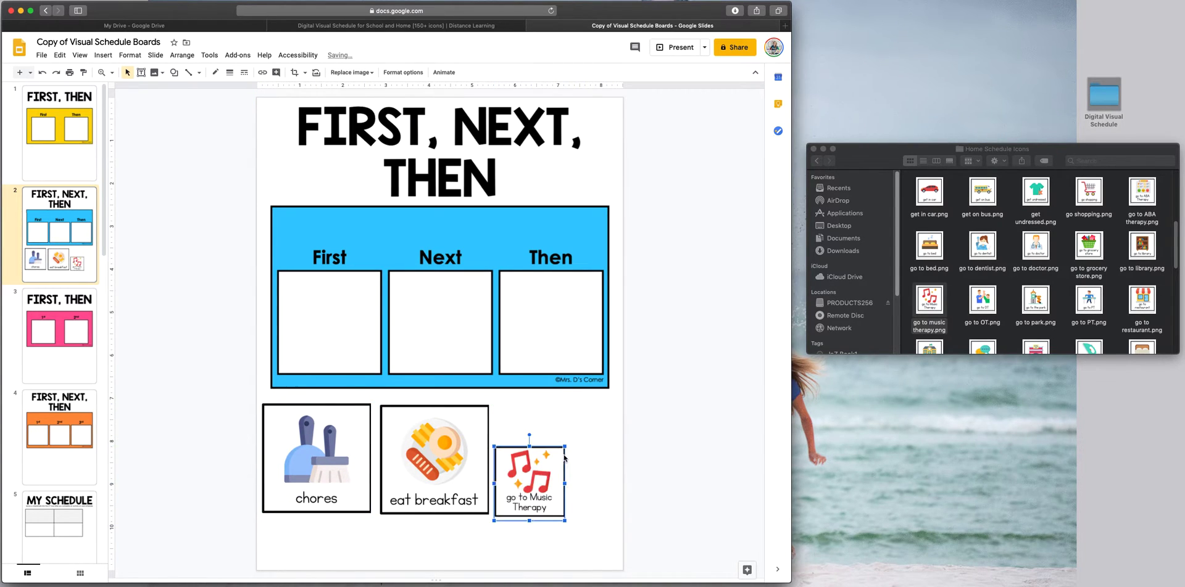
click(466, 453)
drag(488, 405, 448, 449)
click(339, 440)
drag(371, 404, 341, 429)
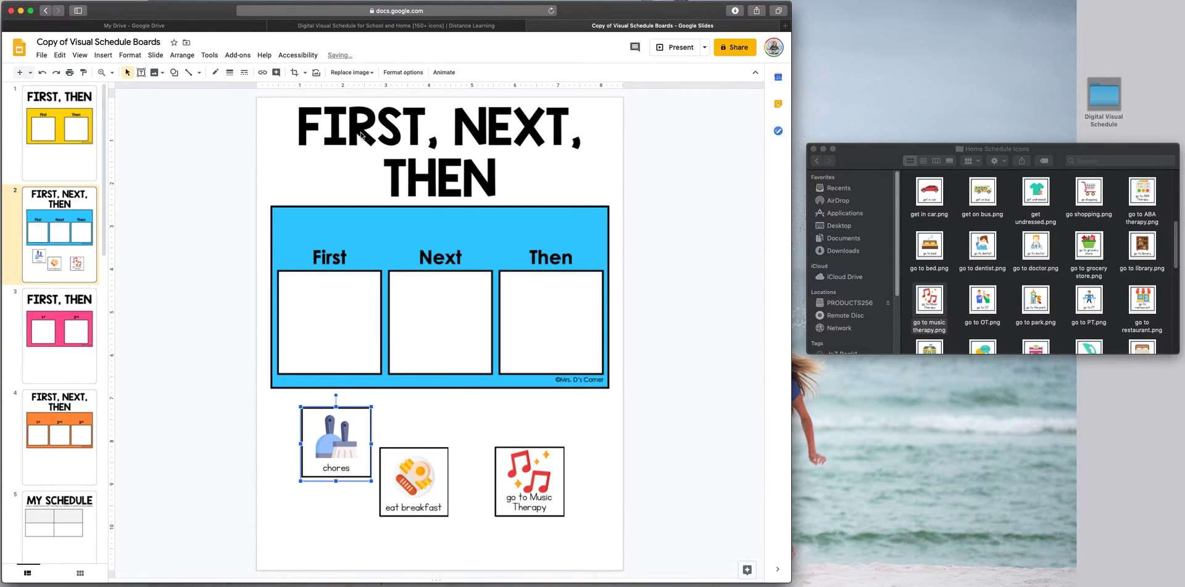
Step: Open Format options > Size & Rotation for the chores image and turn on Lock aspect ratio
right_click(323, 432)
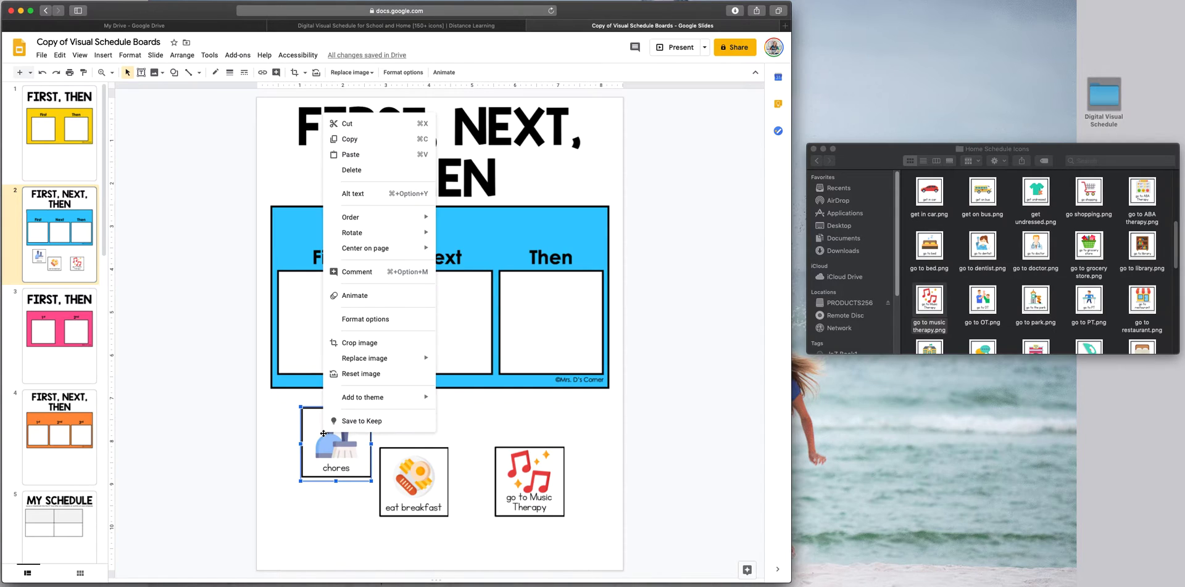
click(291, 414)
right_click(339, 420)
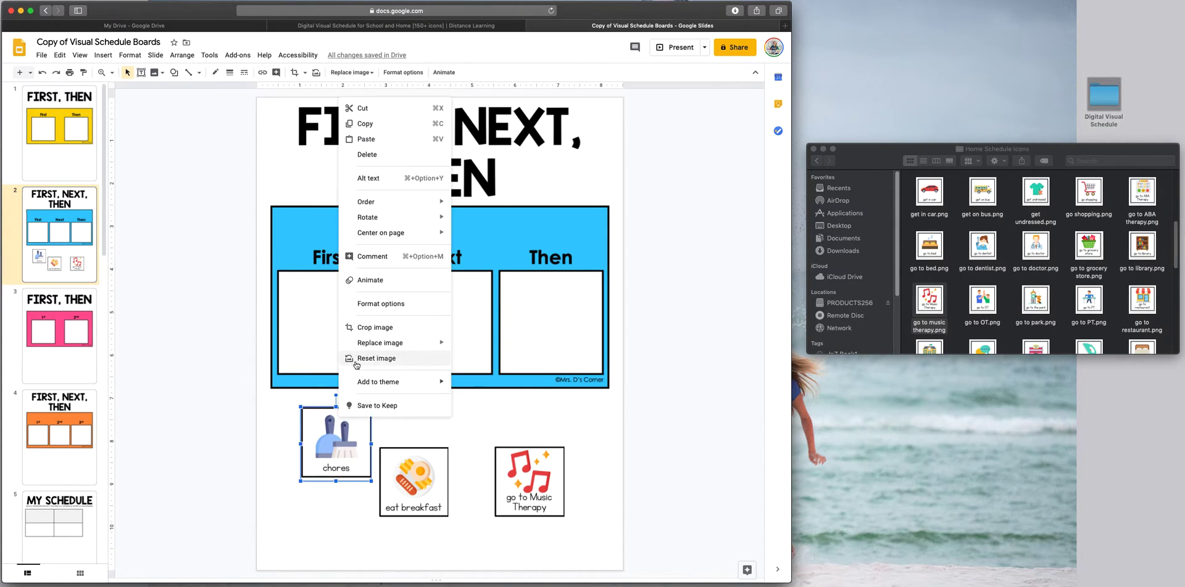
click(295, 415)
click(324, 422)
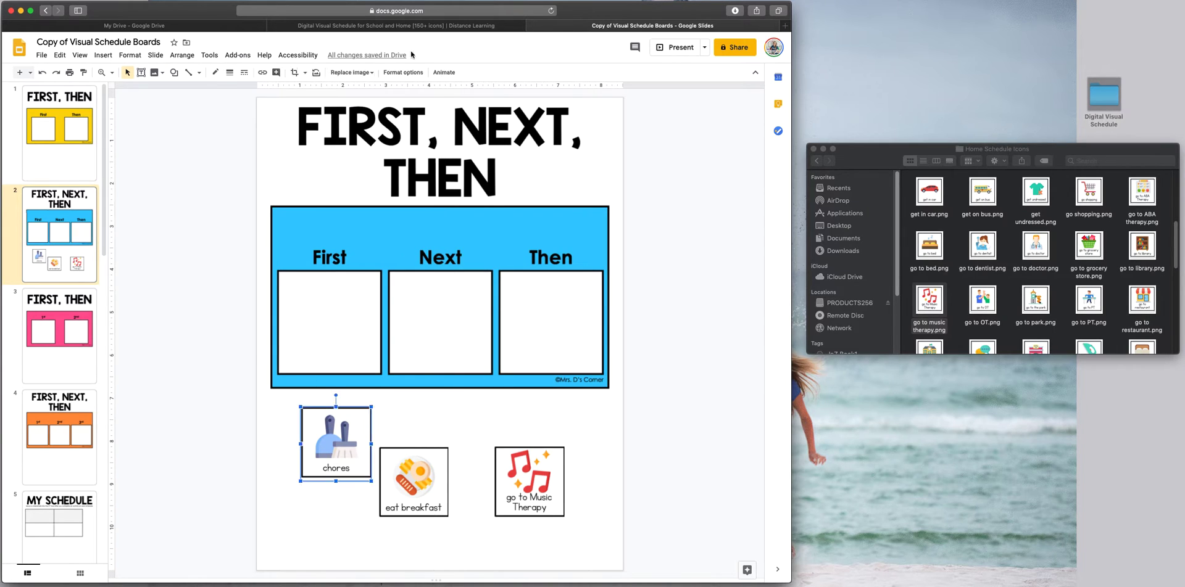
click(403, 73)
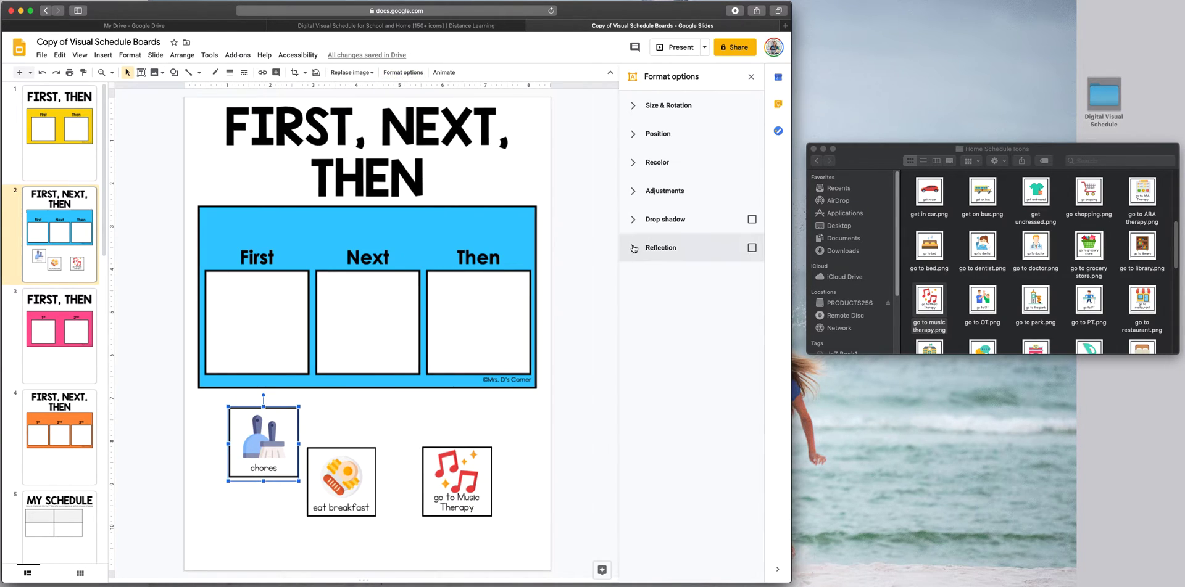
click(635, 110)
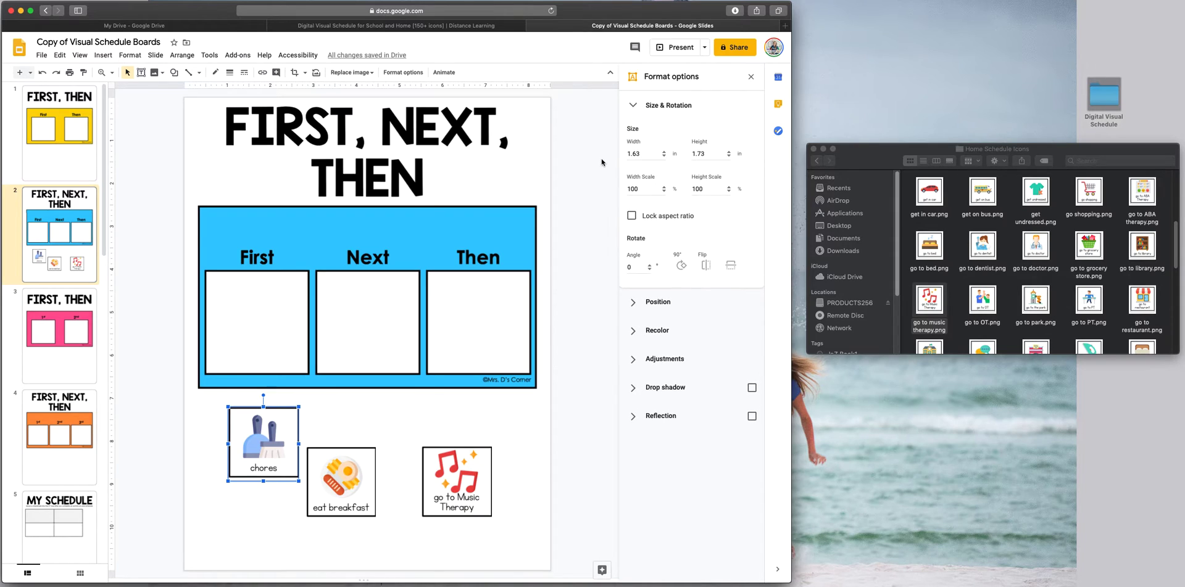
click(631, 217)
Step: Try a width of about 1 on the chores, eat breakfast and go to Music Therapy images
double_click(642, 154)
text(1.)
click(343, 479)
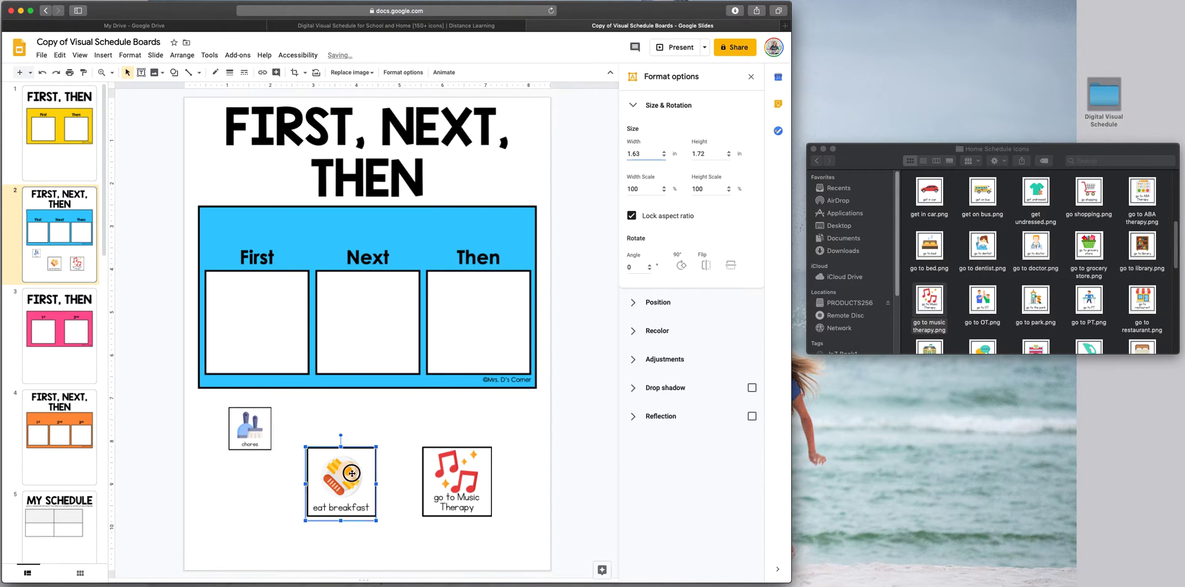
click(642, 154)
key(BackSpace)
key(BackSpace)
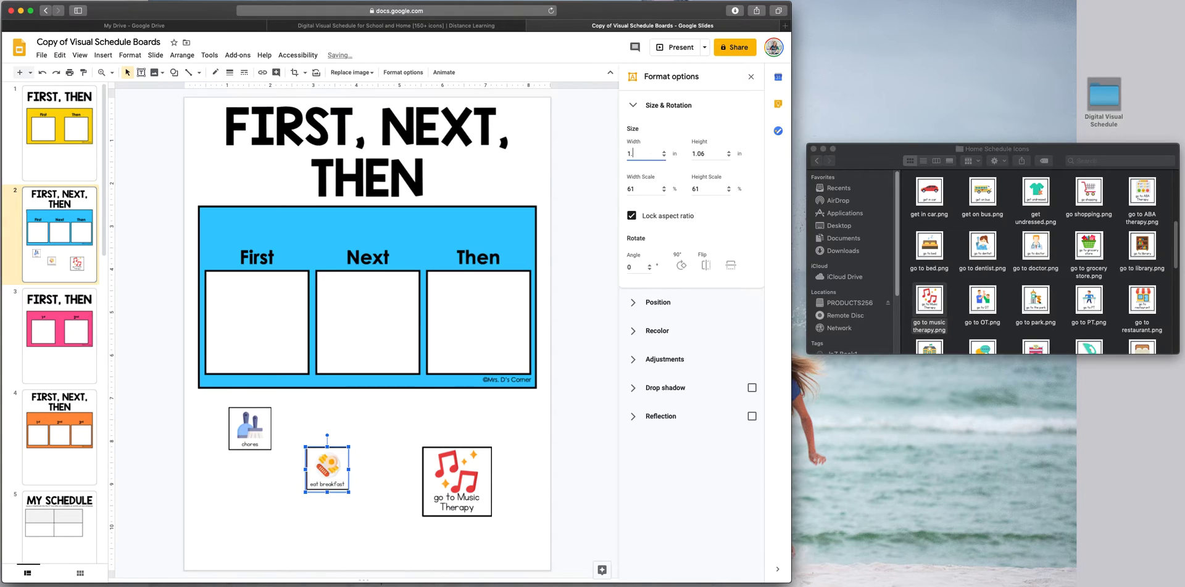
click(460, 484)
click(642, 154)
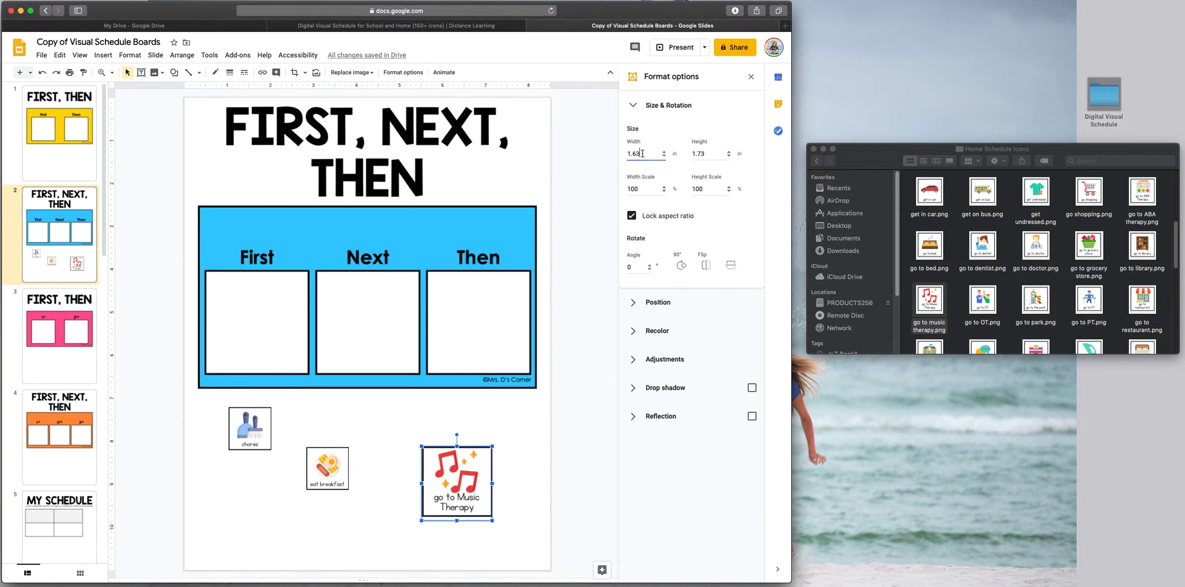
key(BackSpace)
key(BackSpace)
key(BackSpace)
click(486, 476)
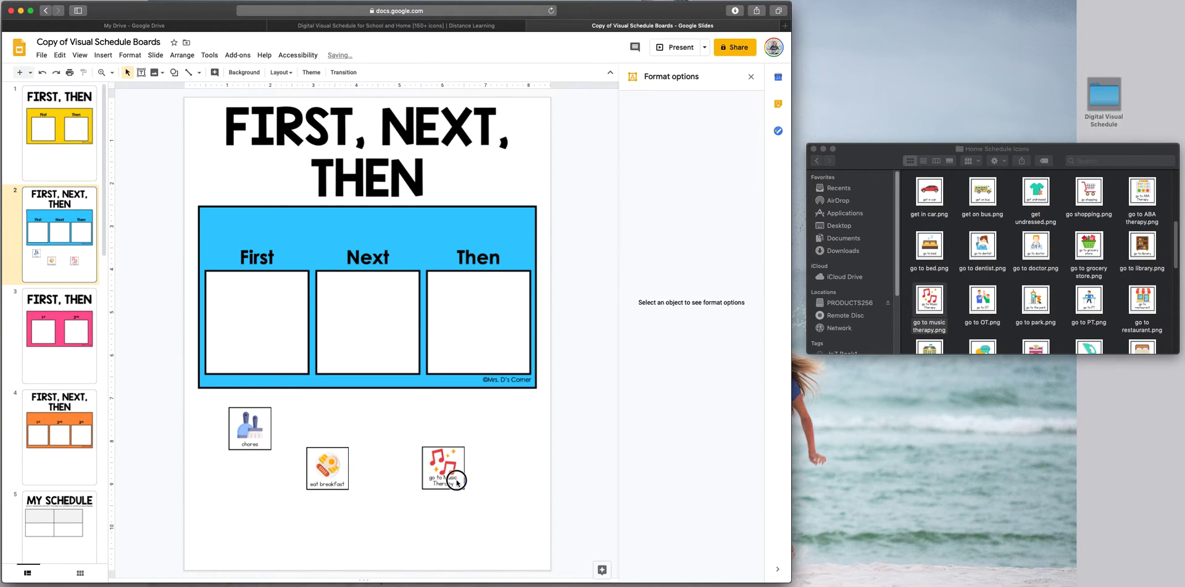
click(456, 479)
Step: Undo the width changes, returning the three images to their original sizes
key(ctrl+z)
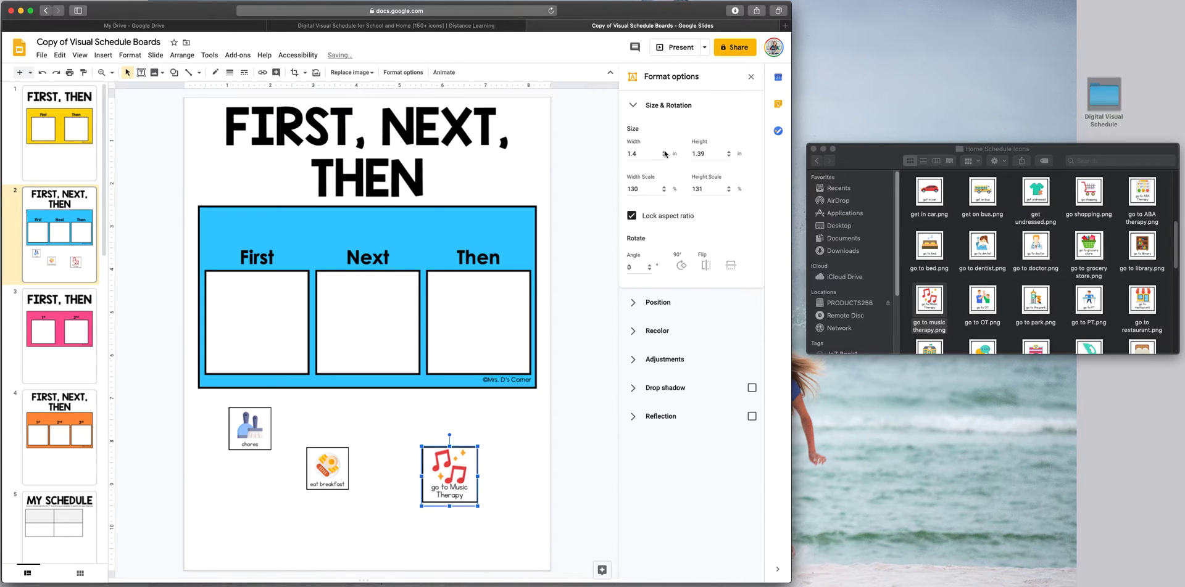
key(ctrl+z)
key(ctrl+z)
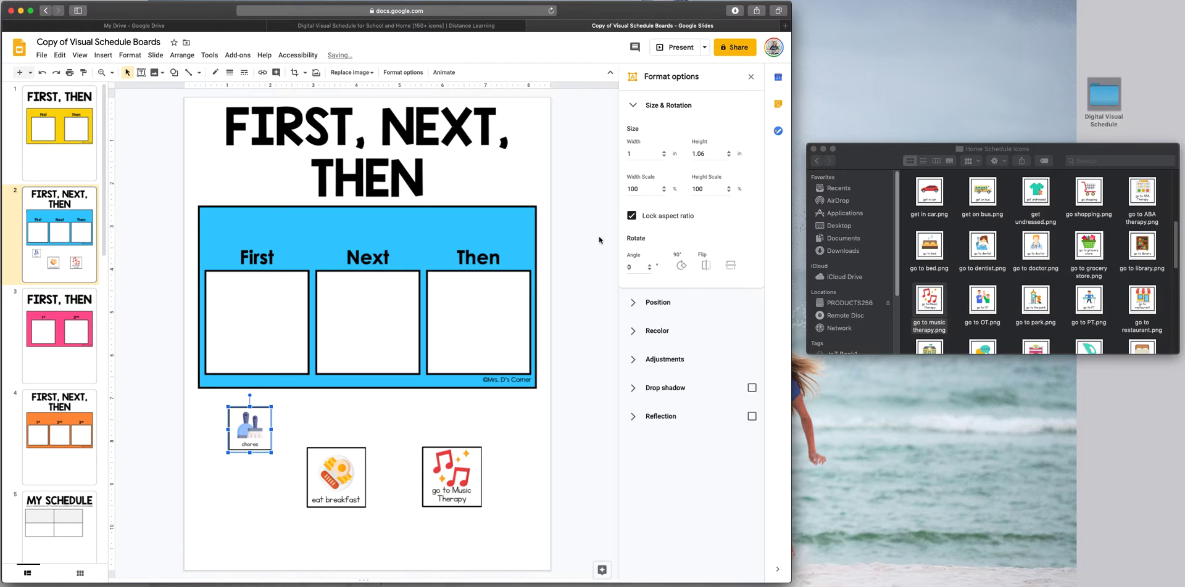
click(664, 152)
click(664, 153)
click(664, 153)
click(664, 153)
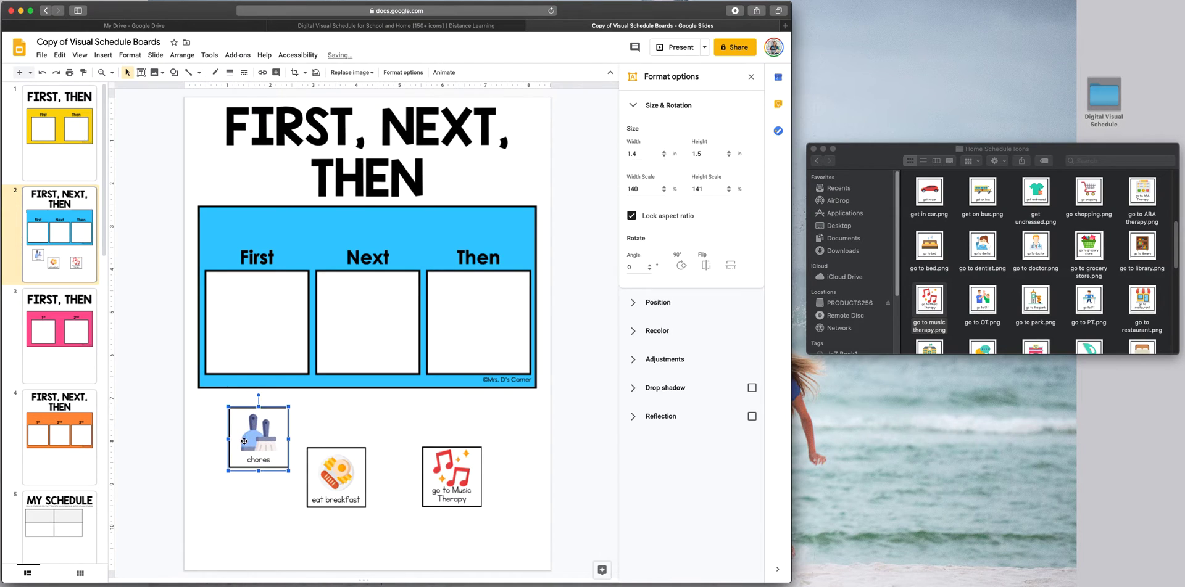
key(ctrl+z)
key(ctrl+z)
key(ctrl+z)
key(ctrl+z)
Step: Drag eat breakfast into First, chores into Next and go to Music Therapy into Then
drag(340, 470, 261, 307)
drag(234, 462, 369, 339)
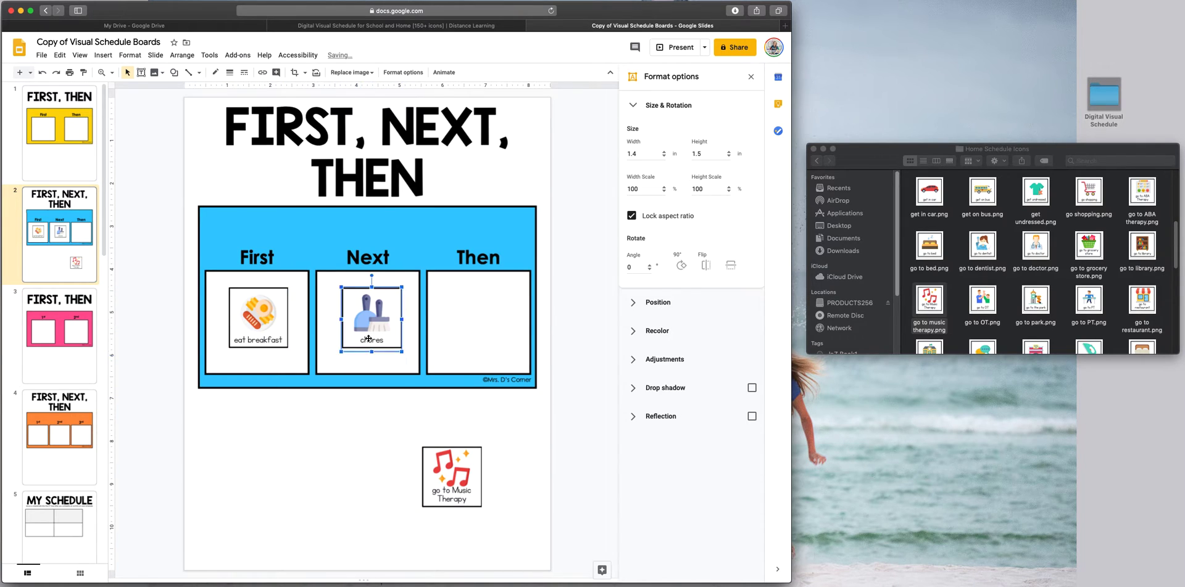
drag(451, 476, 479, 314)
click(558, 471)
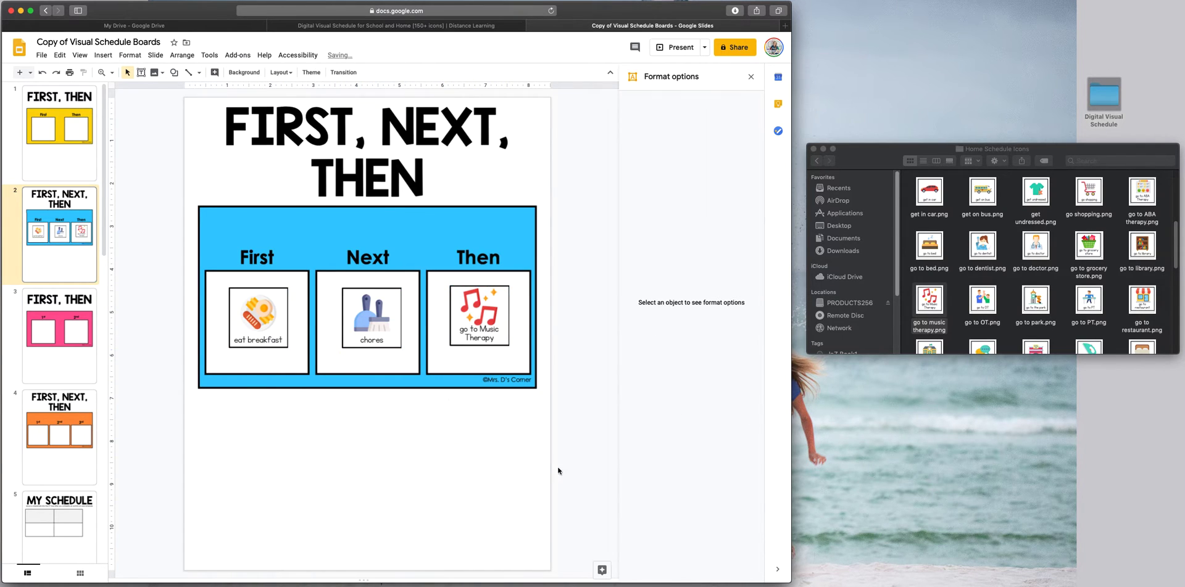
Step: Move the three icons out below the board, then return them to their First, Next and Then boxes
drag(256, 309, 246, 482)
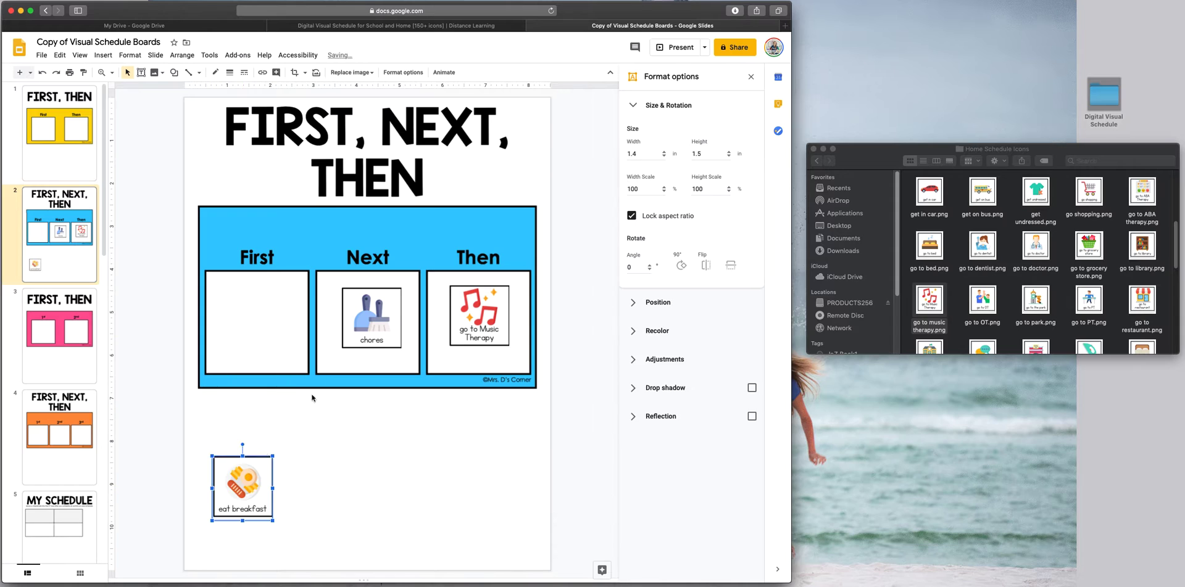
drag(373, 317, 363, 467)
drag(480, 315, 488, 460)
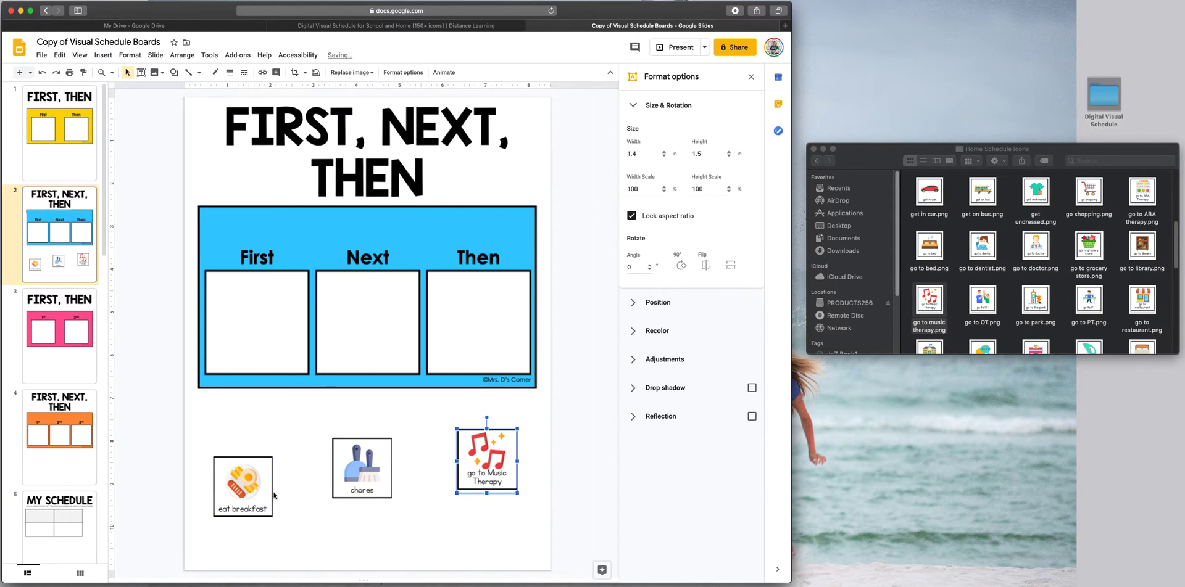
drag(275, 496, 266, 316)
drag(373, 485, 382, 323)
drag(489, 448, 481, 305)
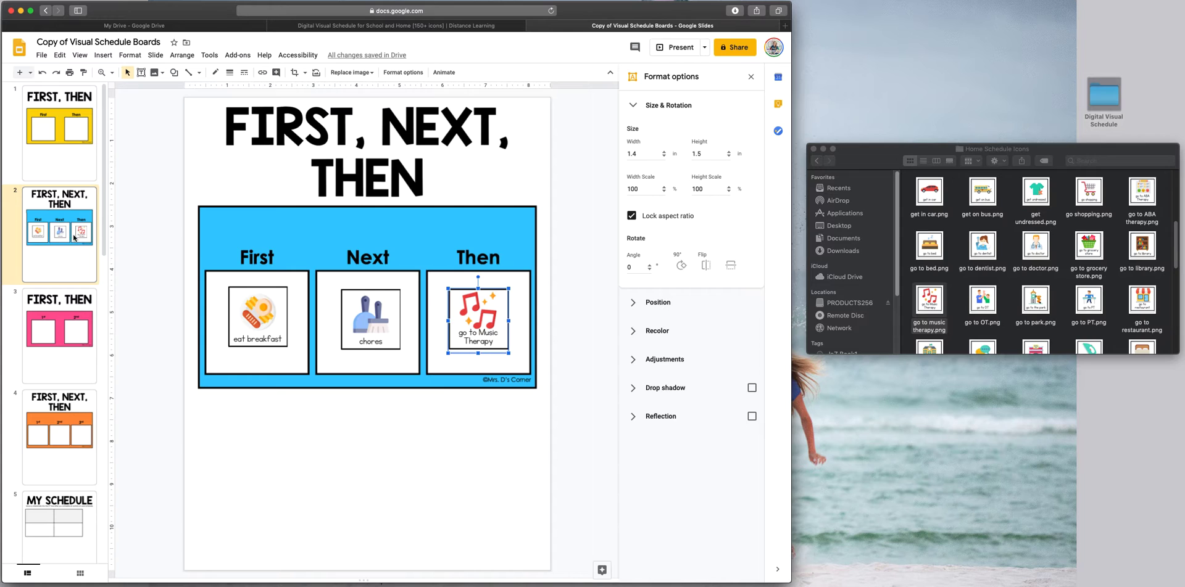
drag(103, 179, 104, 356)
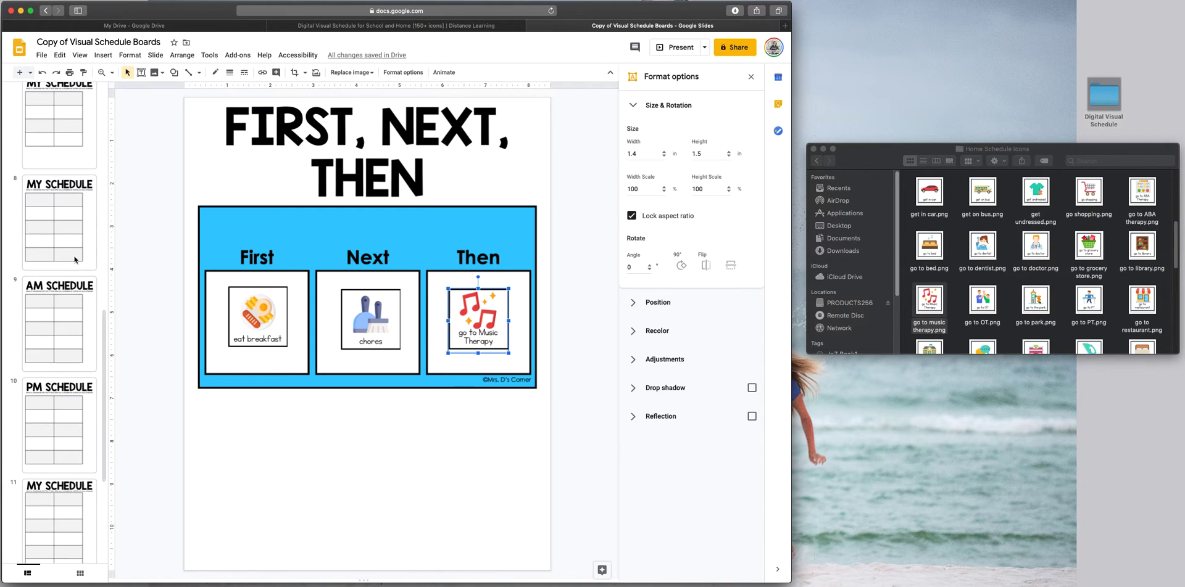
Step: Show the AM SCHEDULE slide 9 and open School Schedule Icons in a new Finder tab
click(60, 228)
click(71, 308)
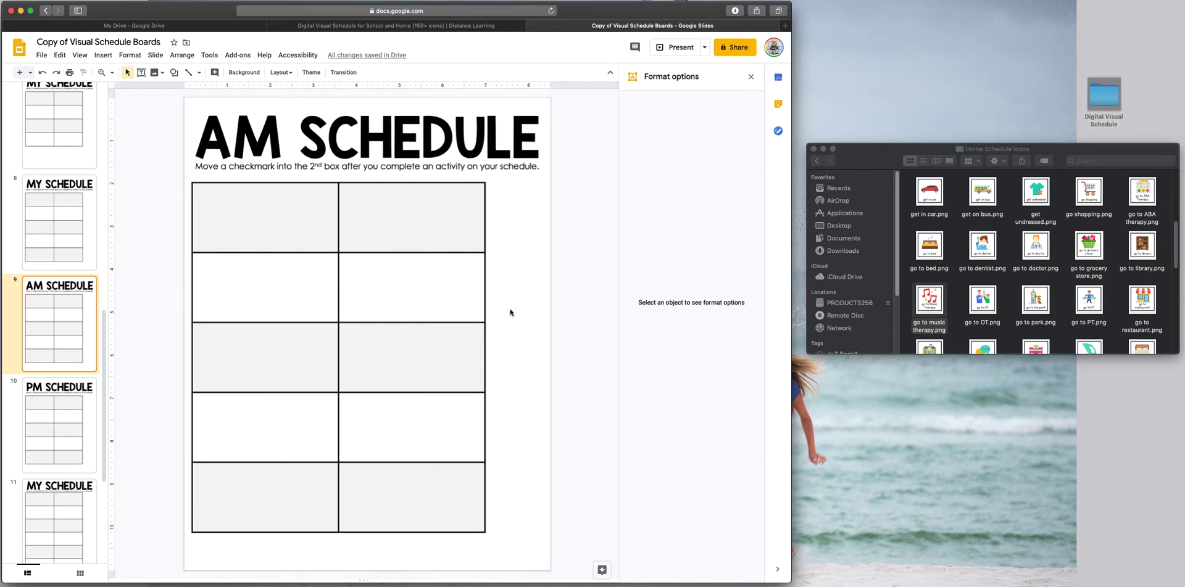
click(816, 161)
click(1027, 198)
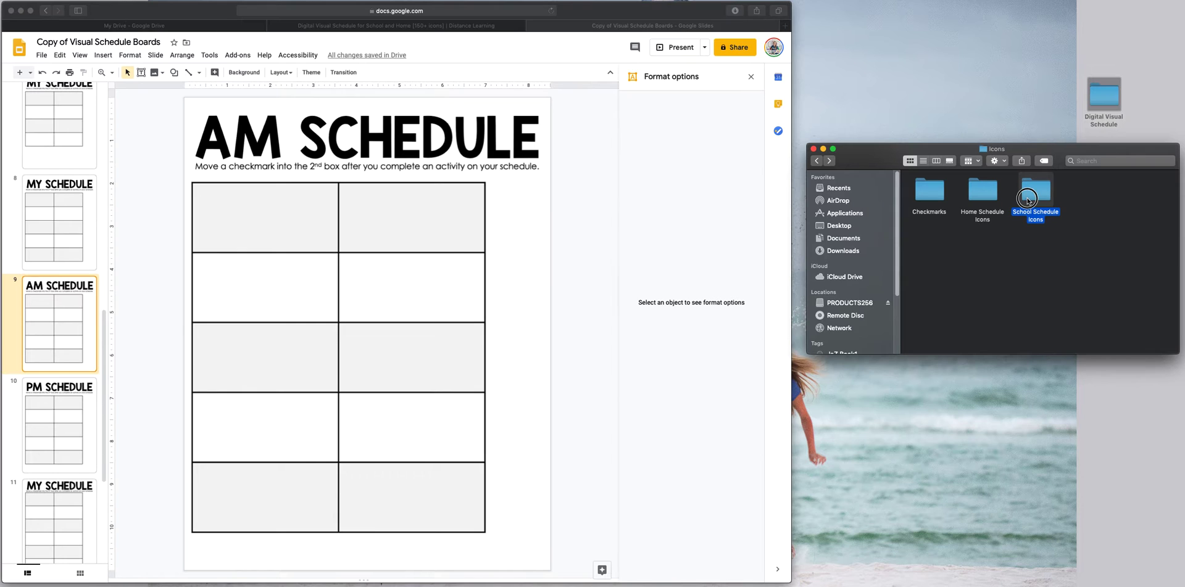
click(1042, 196)
right_click(1041, 196)
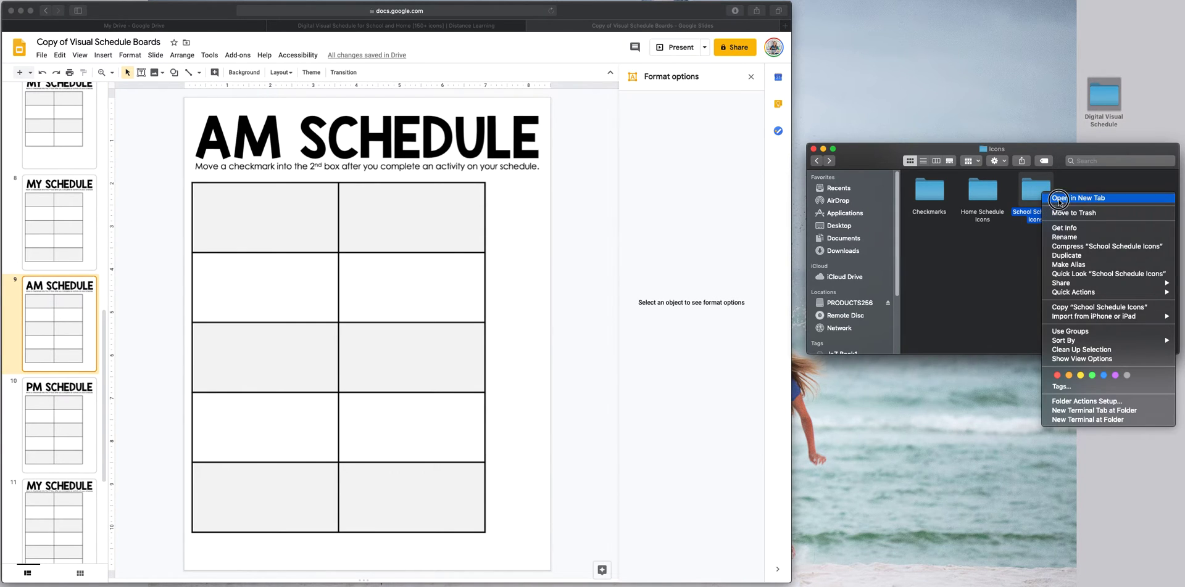
click(1057, 199)
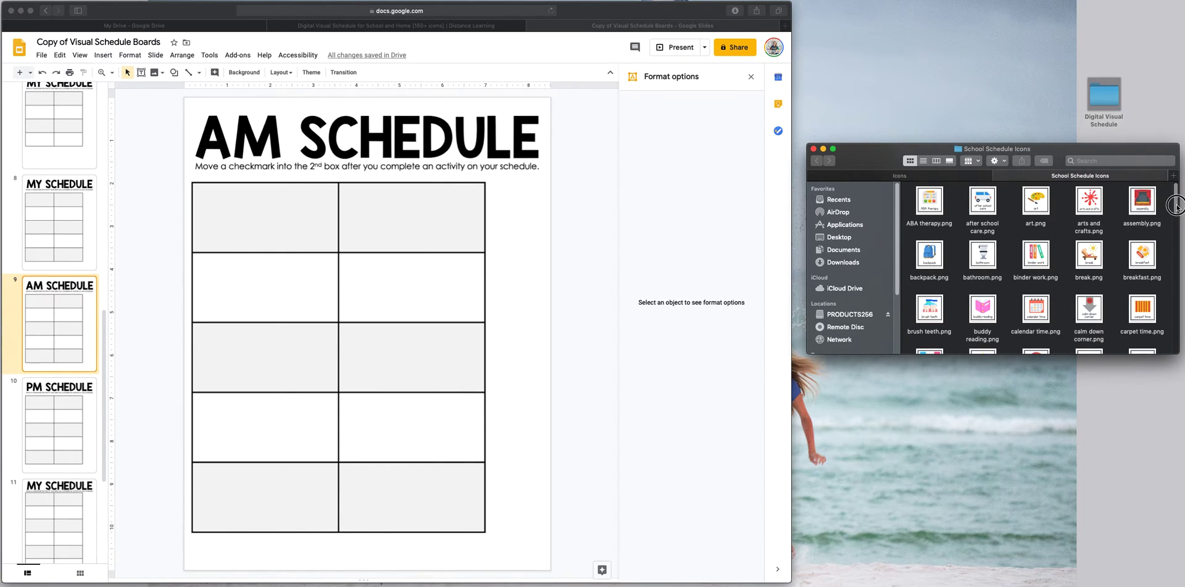
Step: Add the calendar time icon at 1.5 in width to the table's top-left cell
scroll(1111, 284, down, 1)
drag(1040, 303, 361, 265)
click(277, 204)
drag(268, 166, 348, 248)
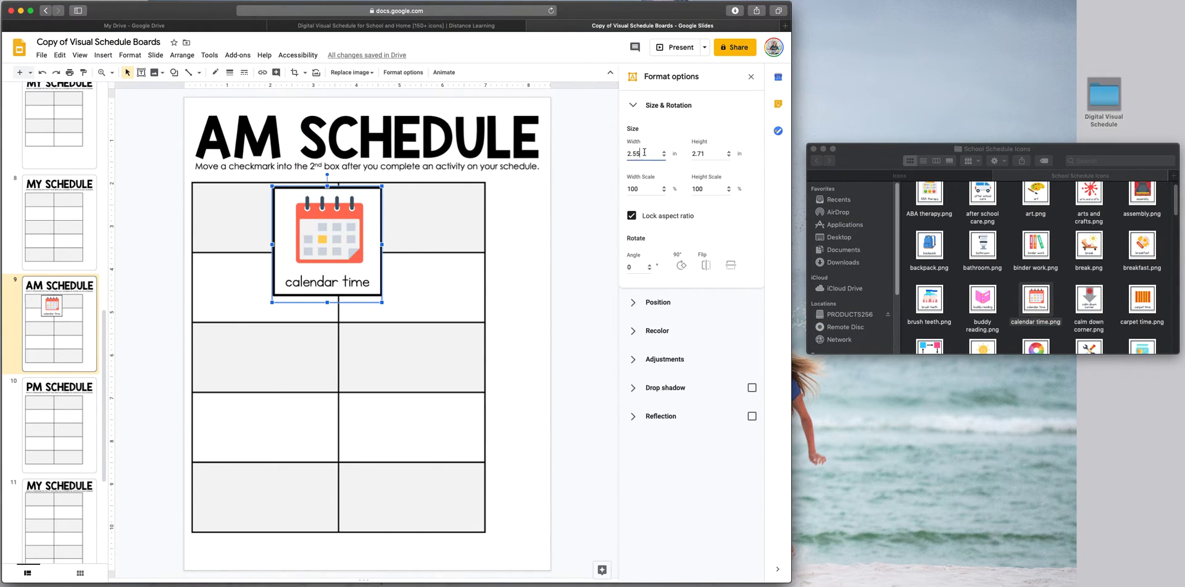
key(BackSpace)
key(BackSpace)
drag(280, 237, 274, 234)
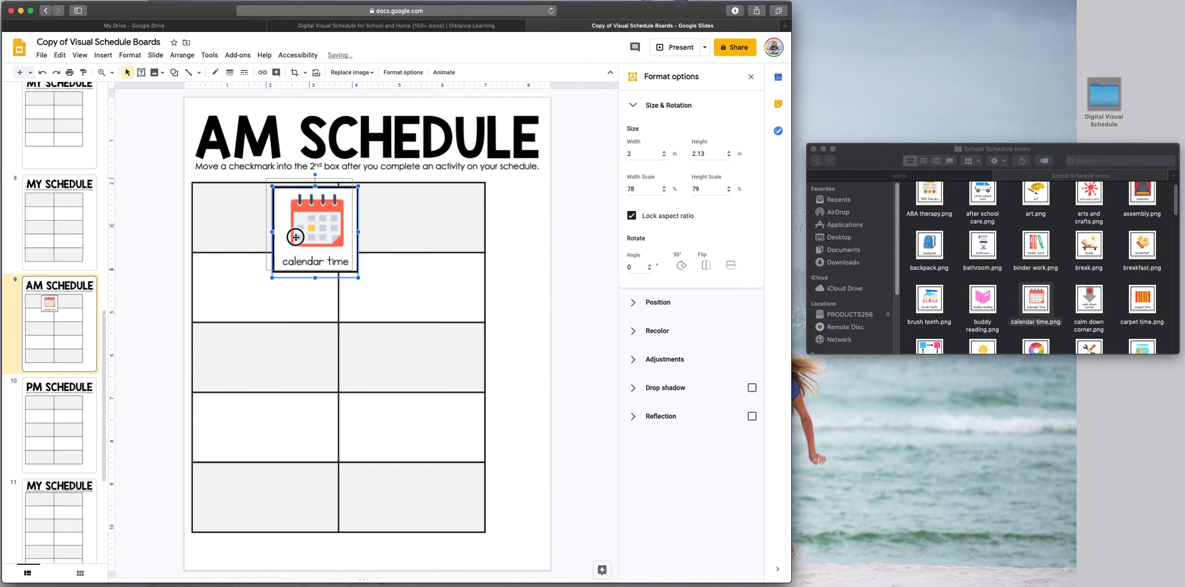
click(636, 154)
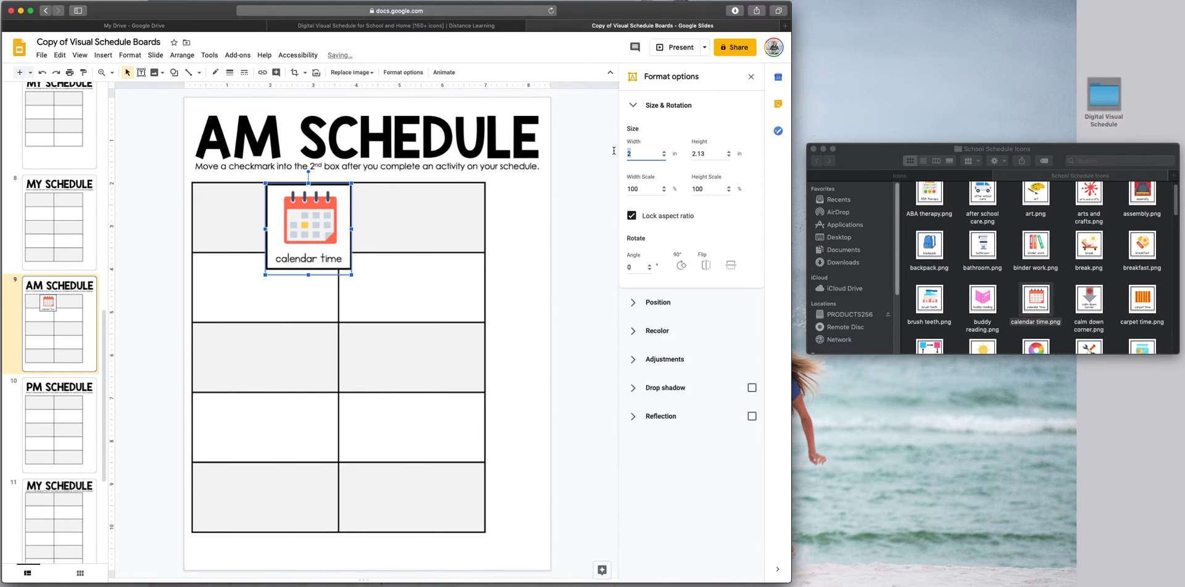
text(1.5)
click(346, 224)
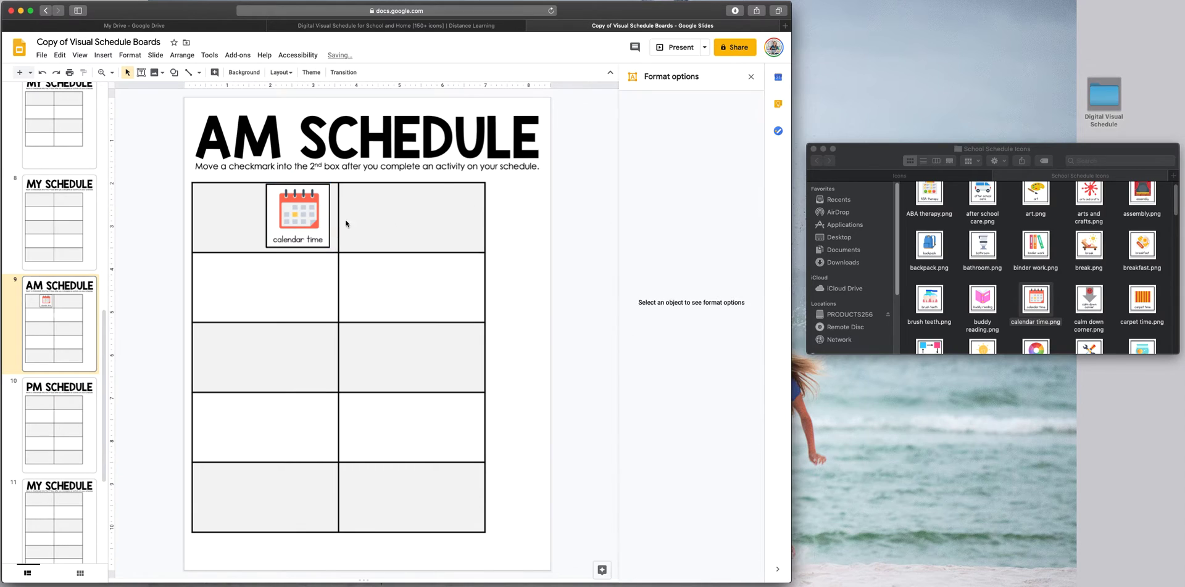
drag(326, 225, 270, 220)
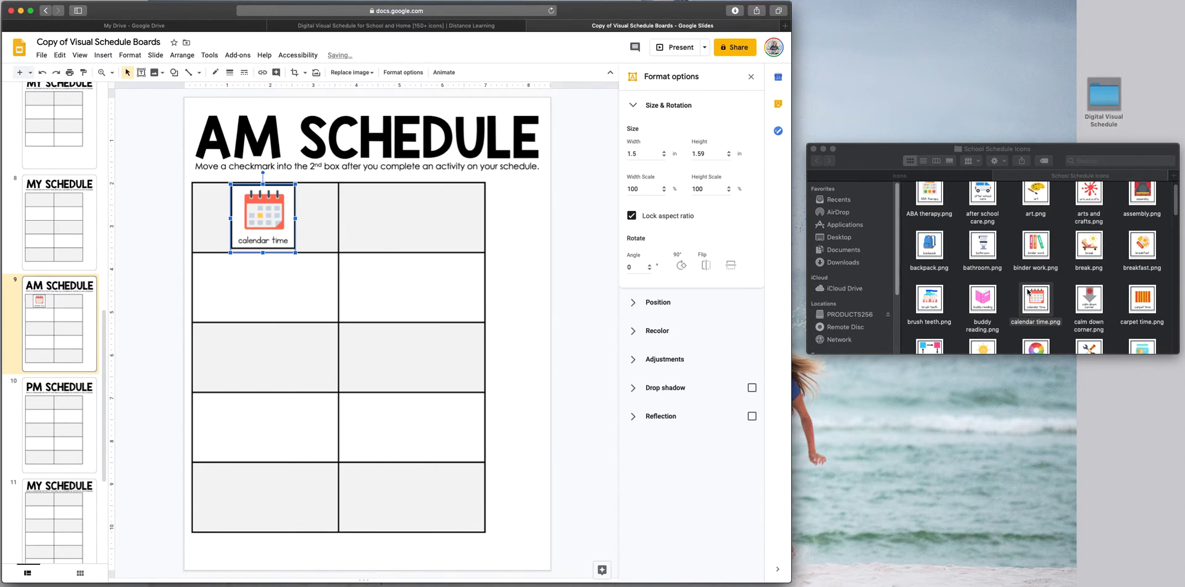
Step: Place the buddy reading and break icons in the first cells of rows two and three
drag(991, 302, 507, 254)
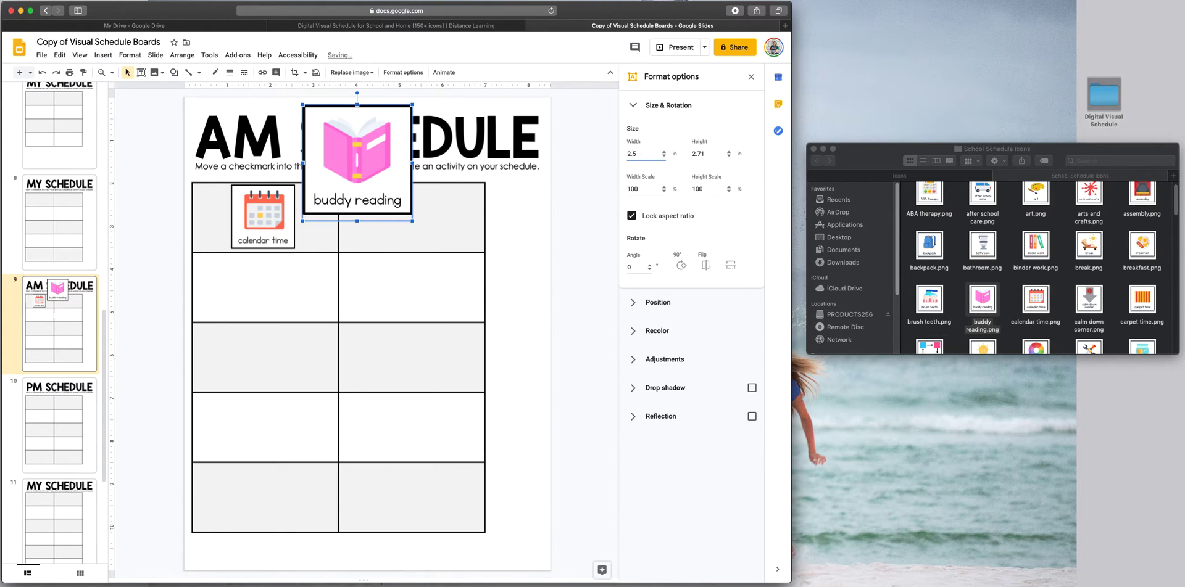
text(1)
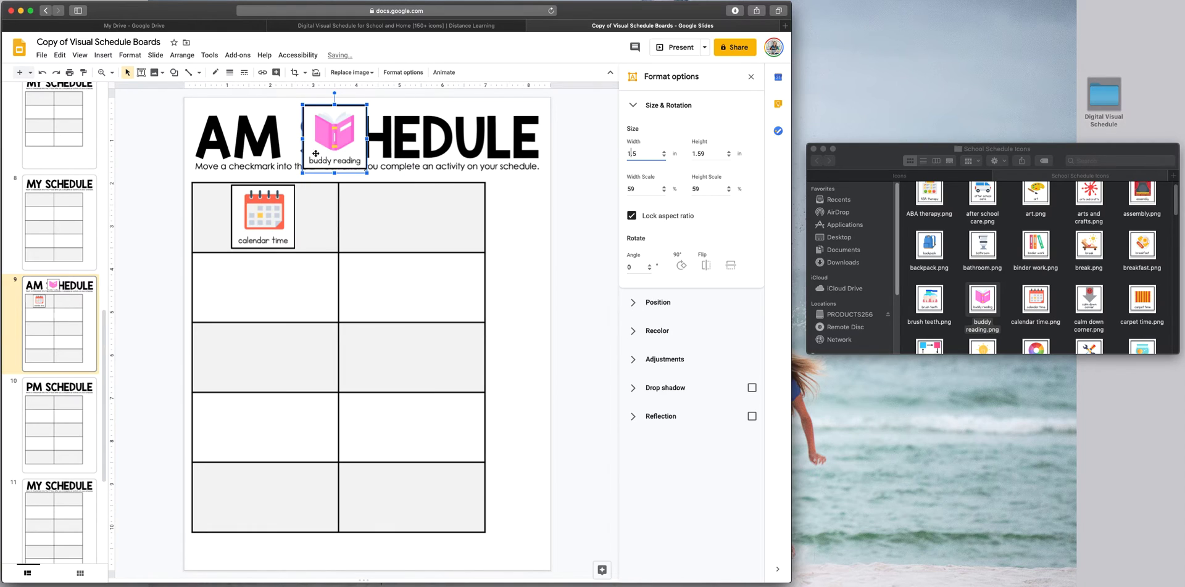
drag(259, 218, 258, 288)
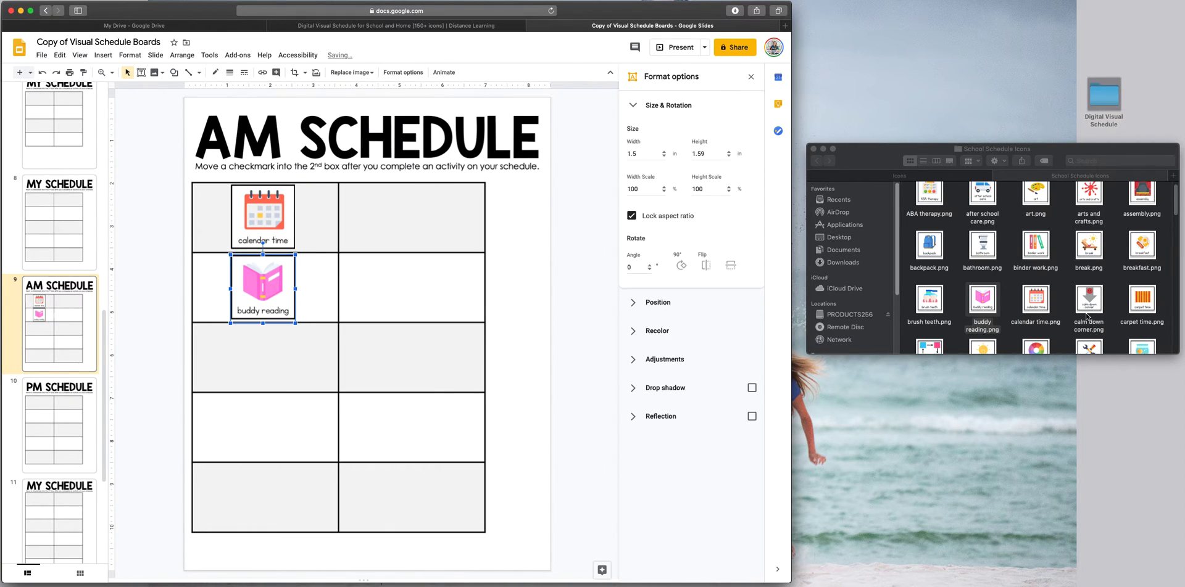
scroll(1168, 243, down, 1)
drag(1088, 237, 441, 325)
click(645, 157)
double_click(643, 154)
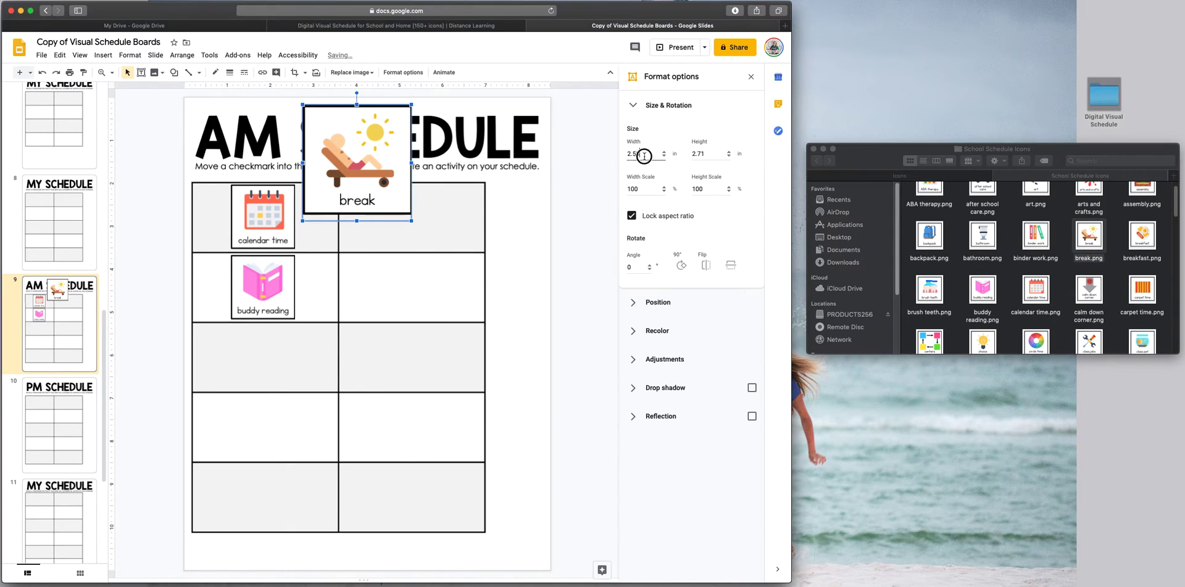
text(1.5)
drag(333, 133, 264, 357)
Step: Add the daily living icon at 1.5 in width to the fourth row's first cell
drag(1174, 207, 1176, 242)
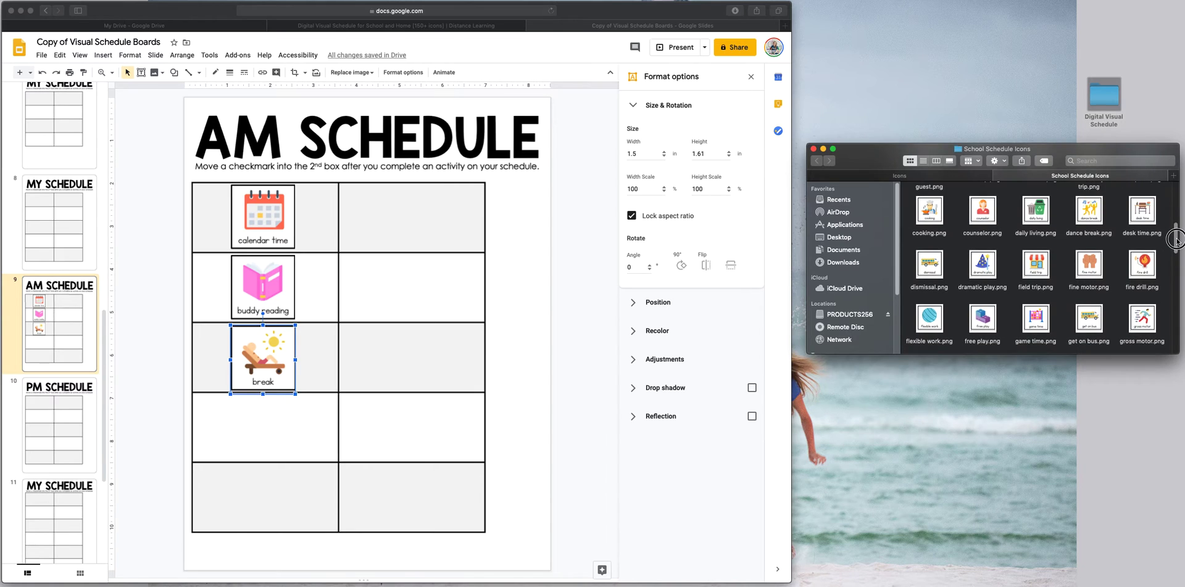
drag(1035, 210, 298, 277)
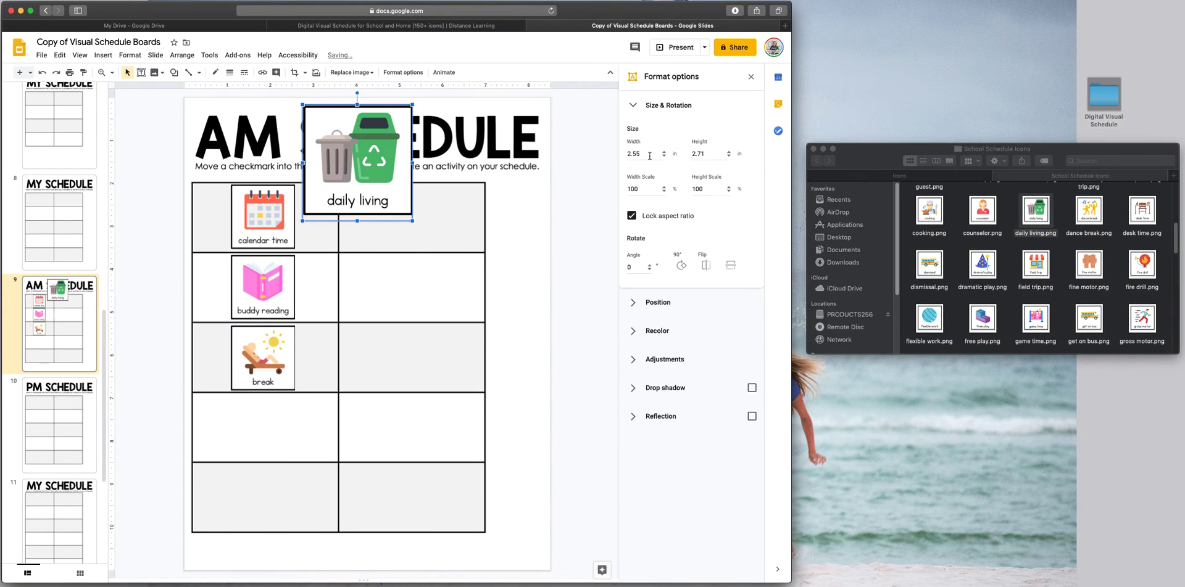
text(1.5)
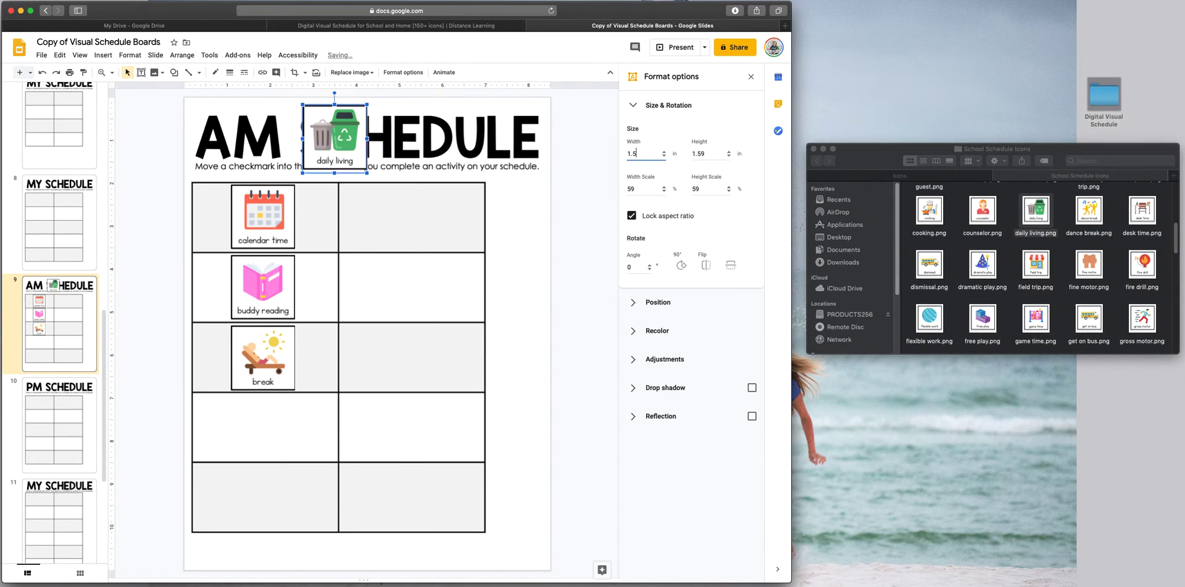
drag(355, 136, 283, 423)
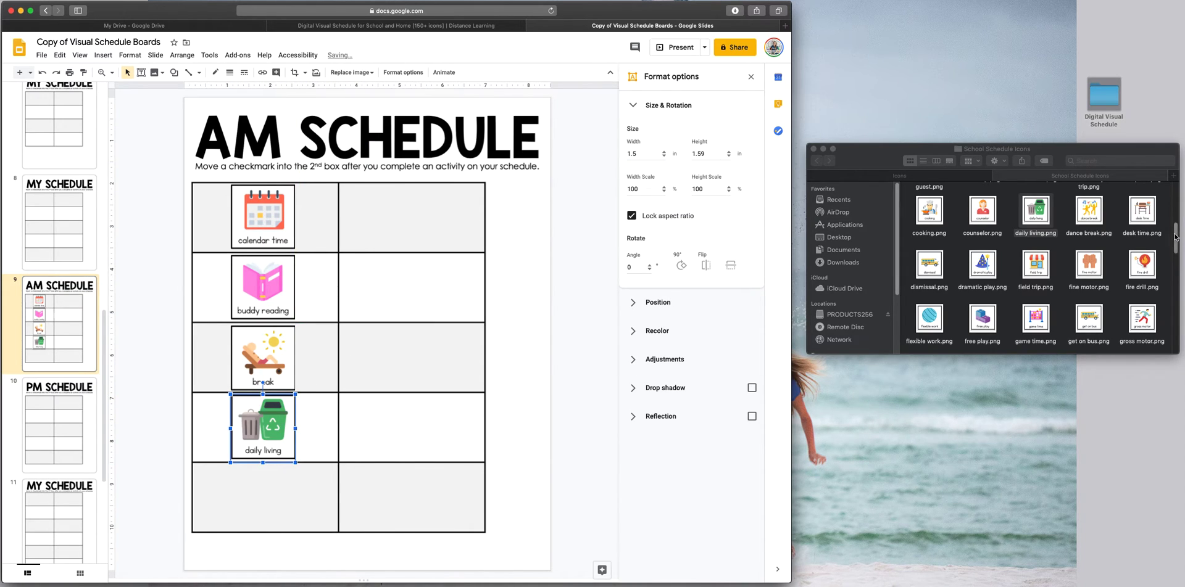
Step: Add the library icon at 1.5 in width and move it to the fifth row
drag(1173, 242, 1172, 261)
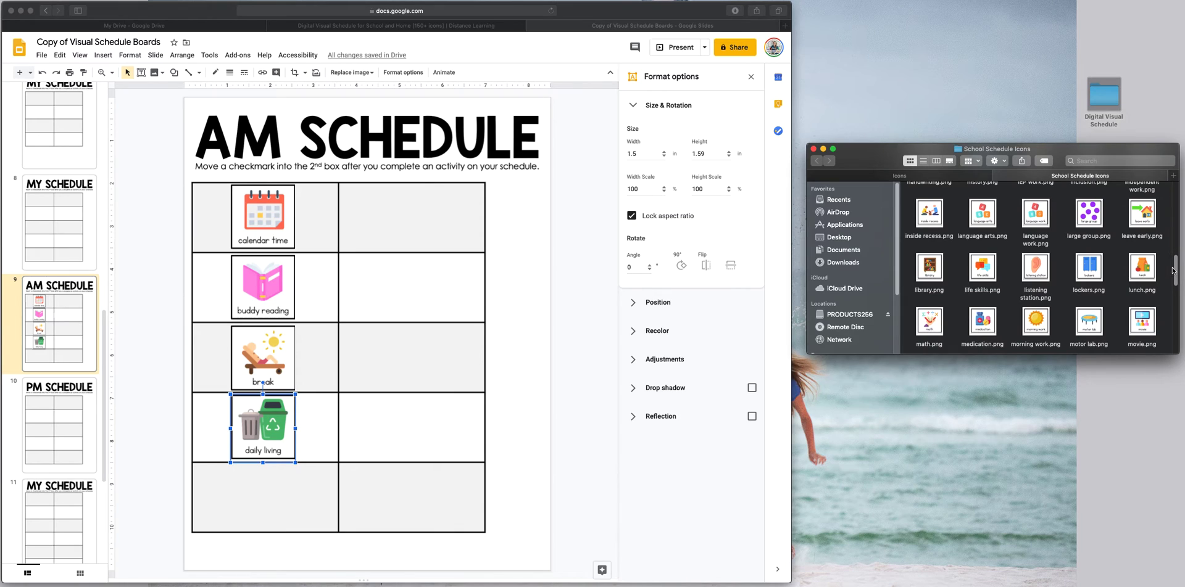
drag(940, 273, 598, 192)
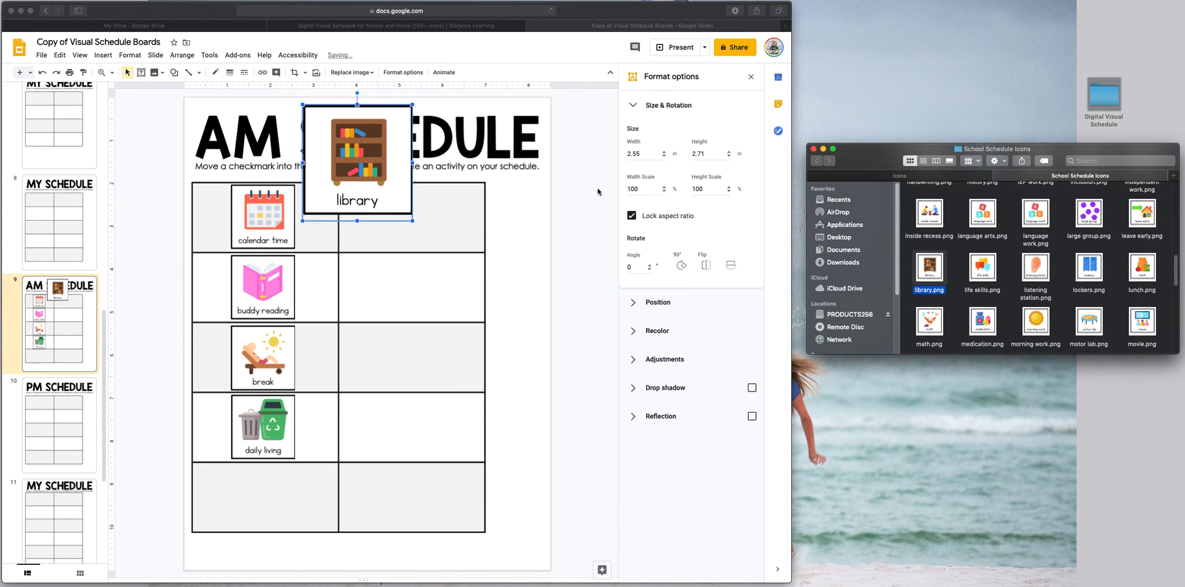
click(643, 155)
text(1.5)
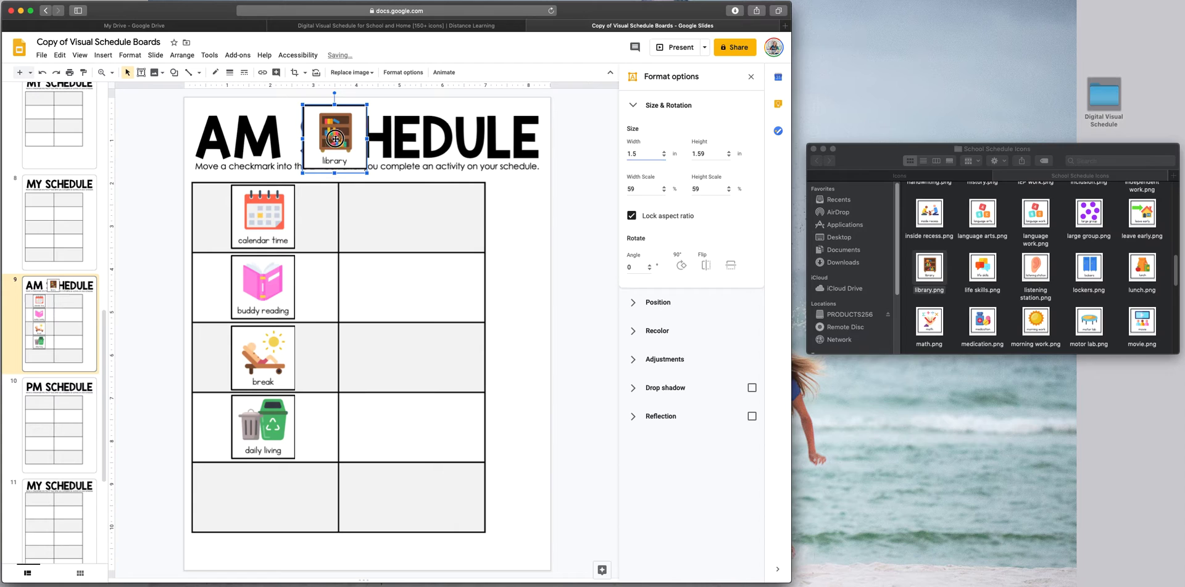
drag(335, 138, 265, 479)
click(815, 164)
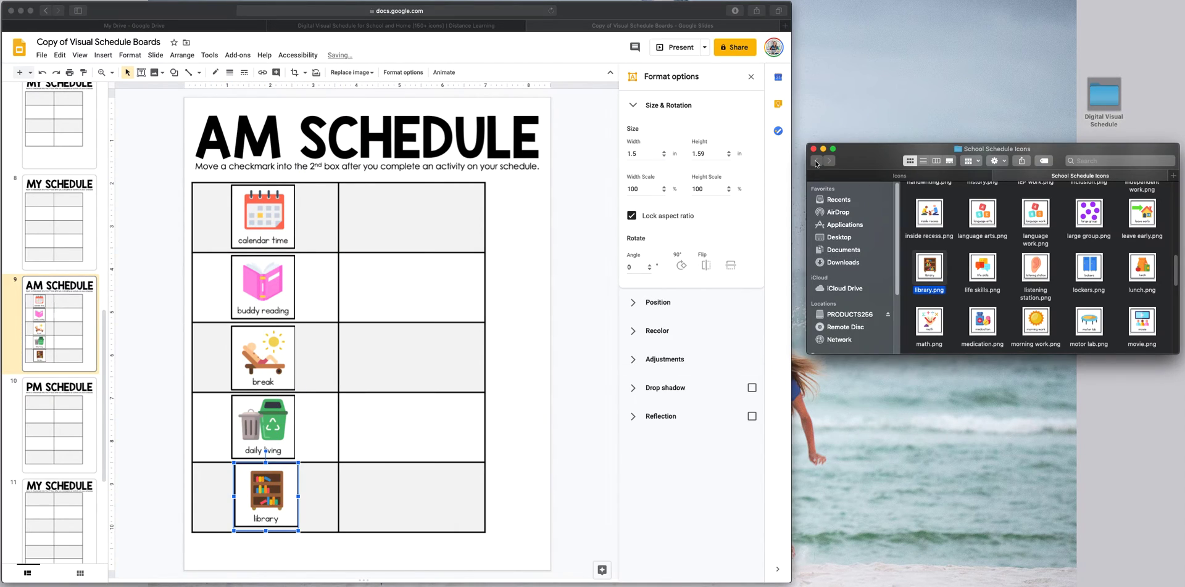
Step: Insert a 1.5 in blue checkmark from the Checkmarks folder beside the table's first row
click(905, 177)
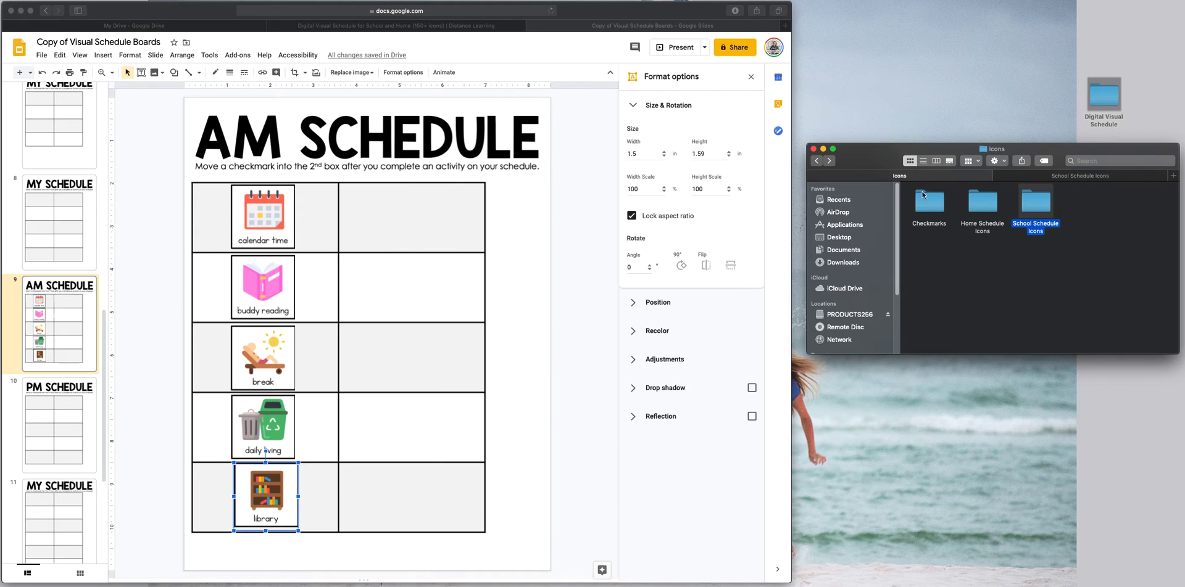
double_click(926, 206)
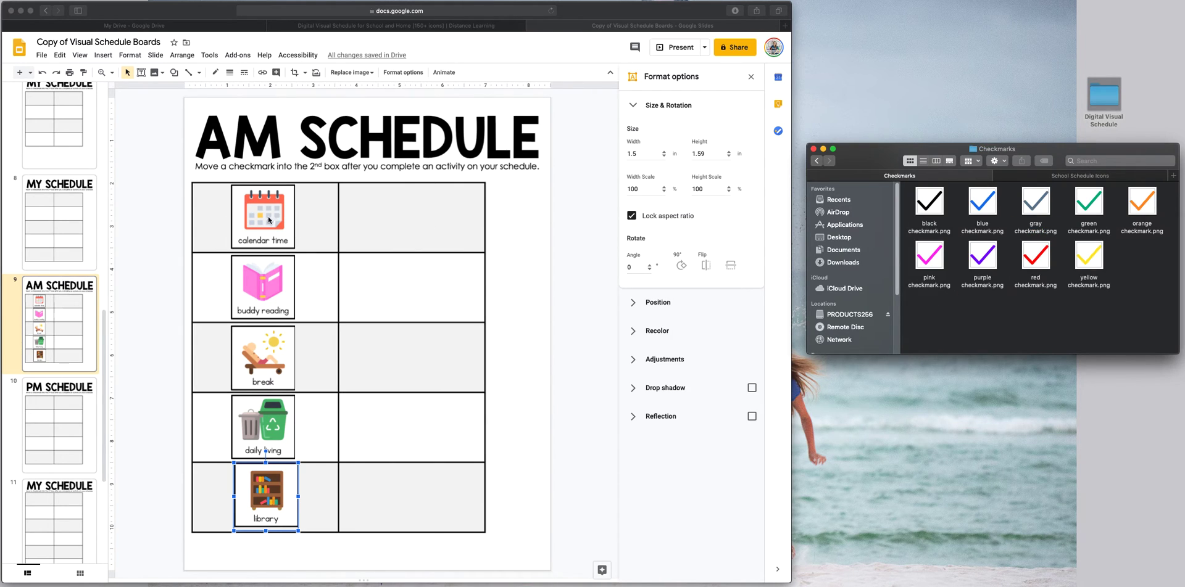
drag(264, 490, 260, 498)
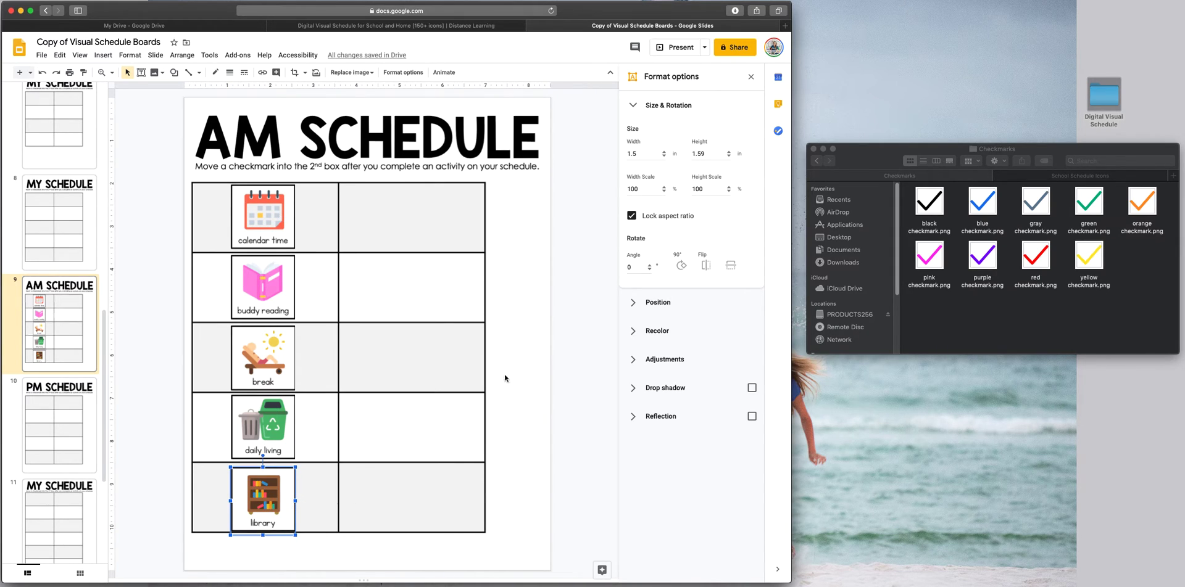
click(542, 254)
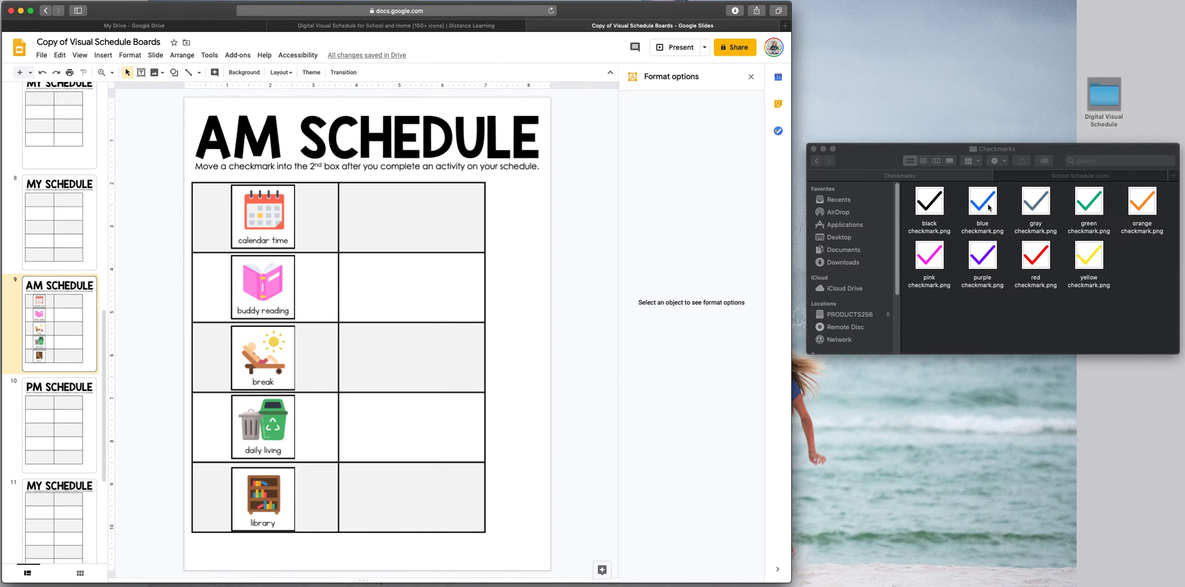
drag(987, 208, 448, 272)
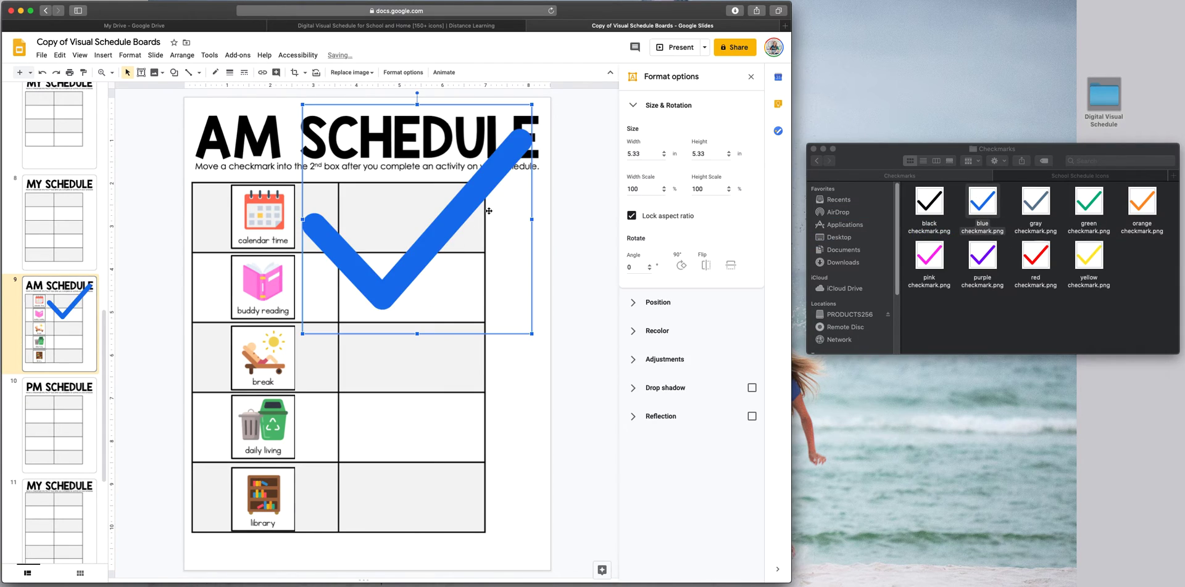
click(636, 153)
text(1.5)
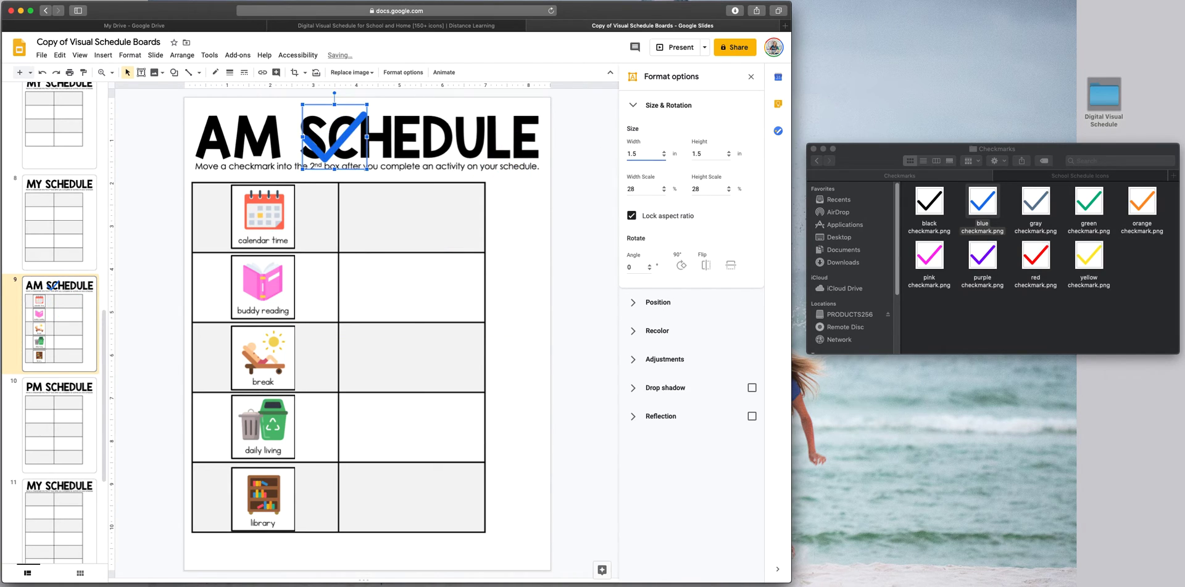
drag(342, 140, 528, 221)
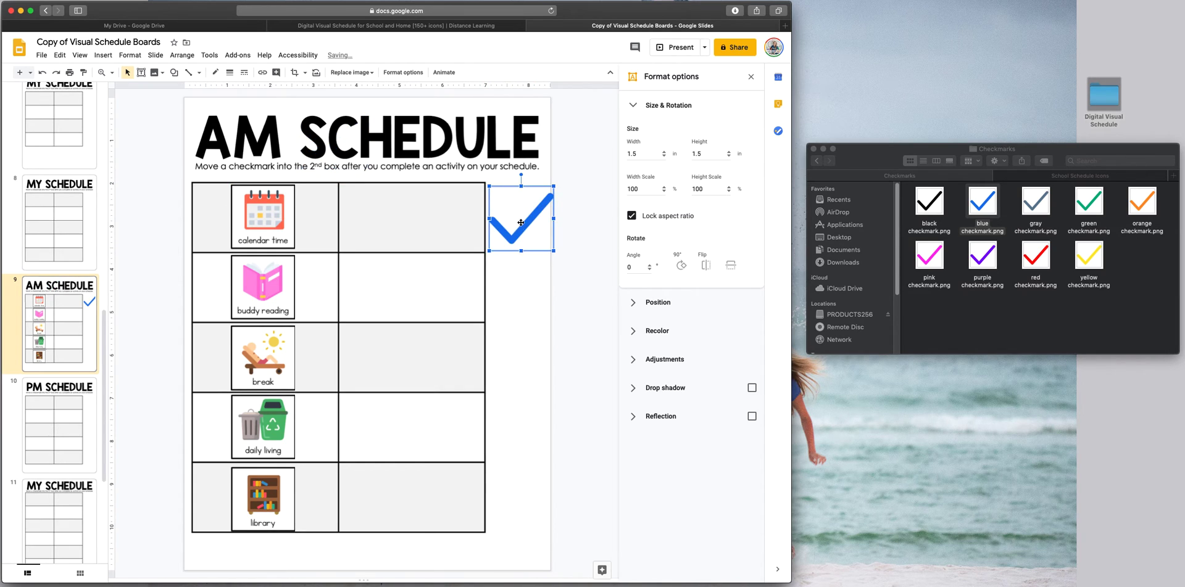
Step: Copy and paste the checkmark beside the buddy reading row
right_click(521, 223)
click(540, 247)
right_click(522, 276)
click(543, 324)
drag(520, 244, 515, 298)
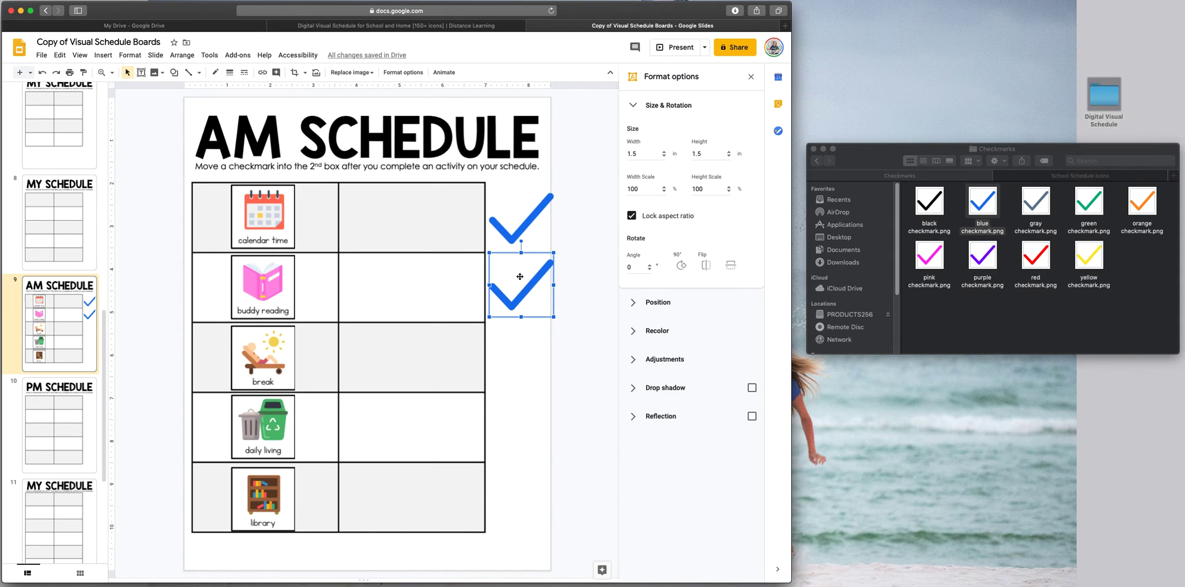
Step: Duplicate checkmarks beside the break, daily living and library rows, aligning each
key(super+d)
drag(520, 276, 535, 355)
key(super+d)
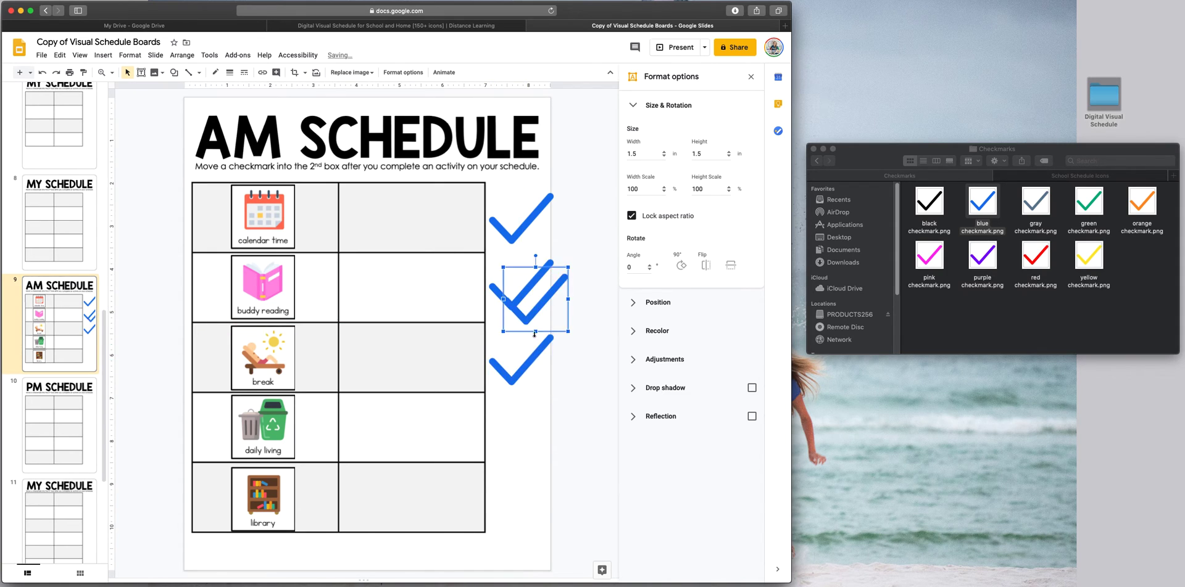
drag(538, 306, 526, 424)
key(super+d)
drag(530, 307, 510, 491)
click(576, 445)
mouse_move(529, 428)
mouse_down()
mouse_move(521, 435)
mouse_move(518, 378)
mouse_move(521, 438)
mouse_up()
click(592, 403)
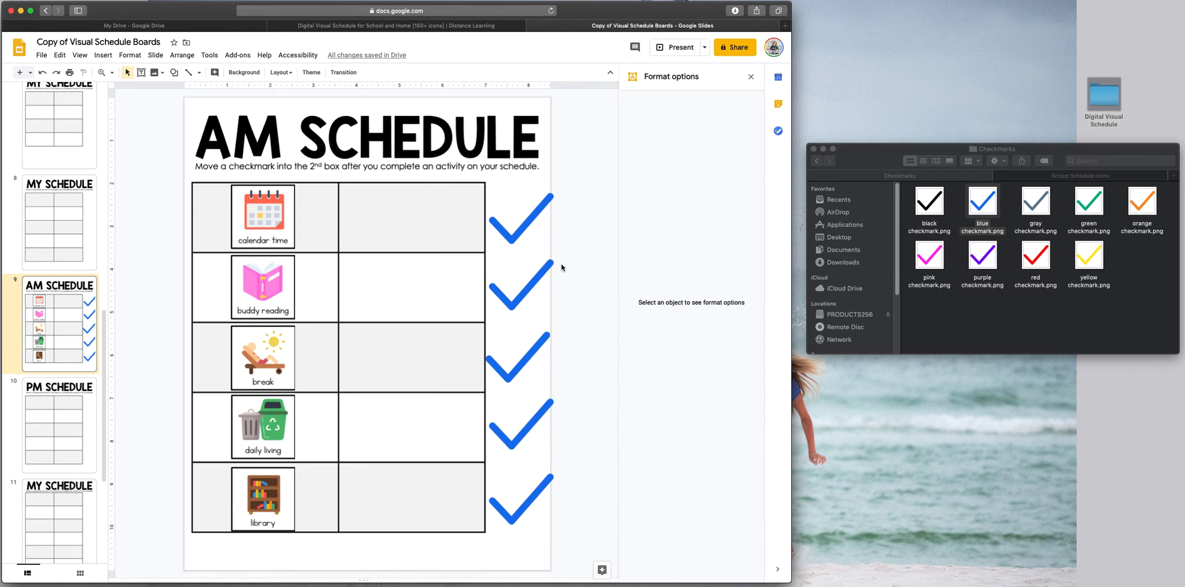
Step: Move all five checkmarks into their rows' second-column boxes, then briefly view the PM slide and return
drag(524, 230, 419, 230)
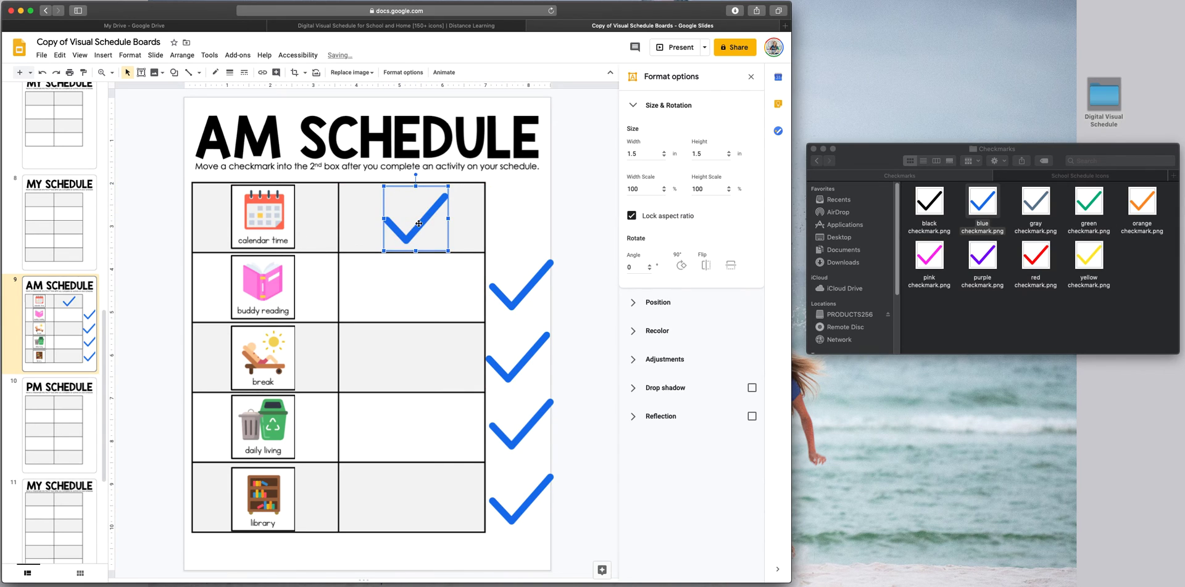
click(515, 239)
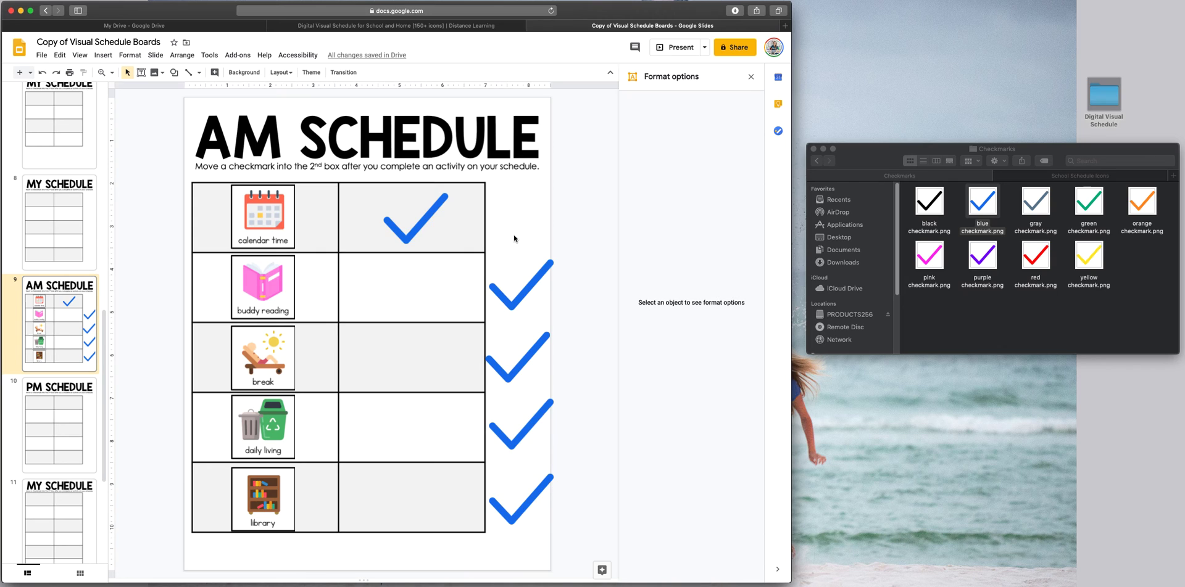
click(528, 290)
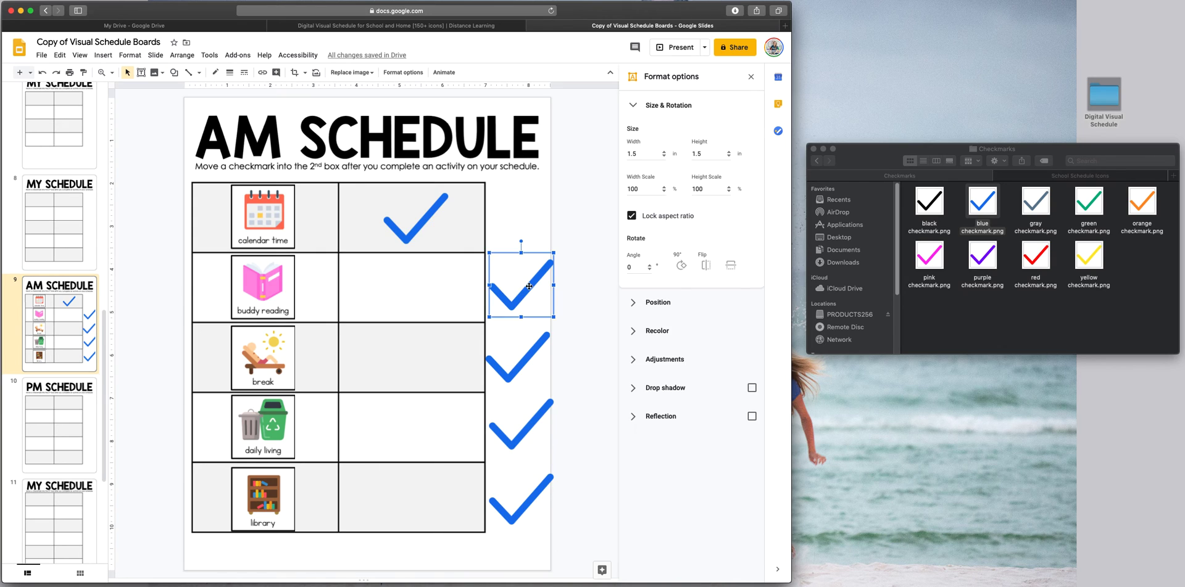
drag(529, 290, 421, 293)
click(528, 358)
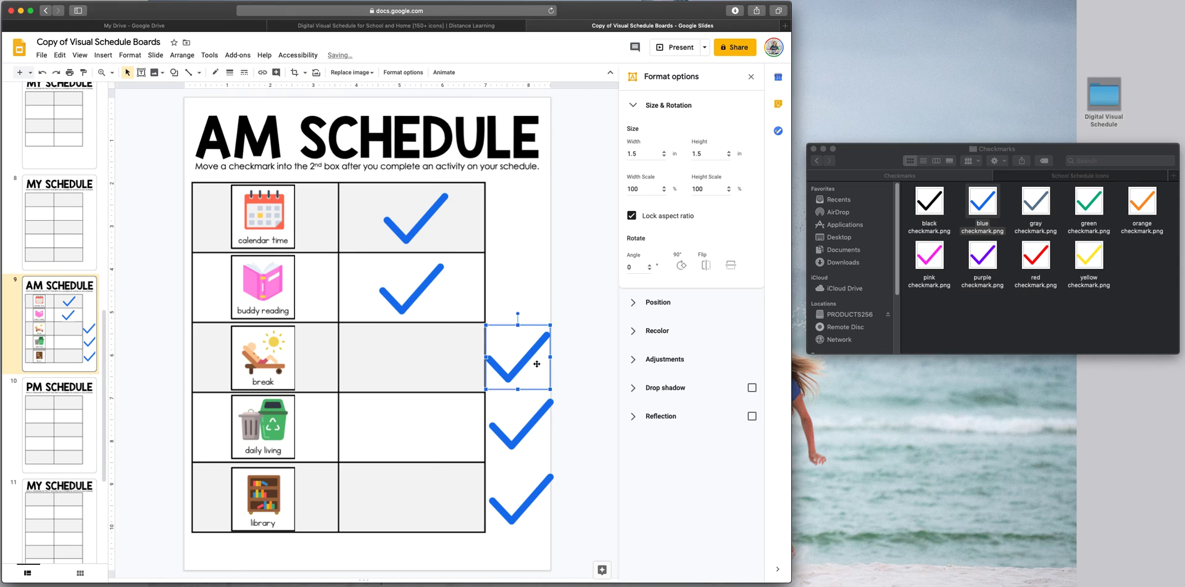
drag(528, 358, 427, 366)
click(512, 429)
drag(512, 430, 427, 429)
click(526, 478)
drag(528, 498, 420, 494)
click(66, 433)
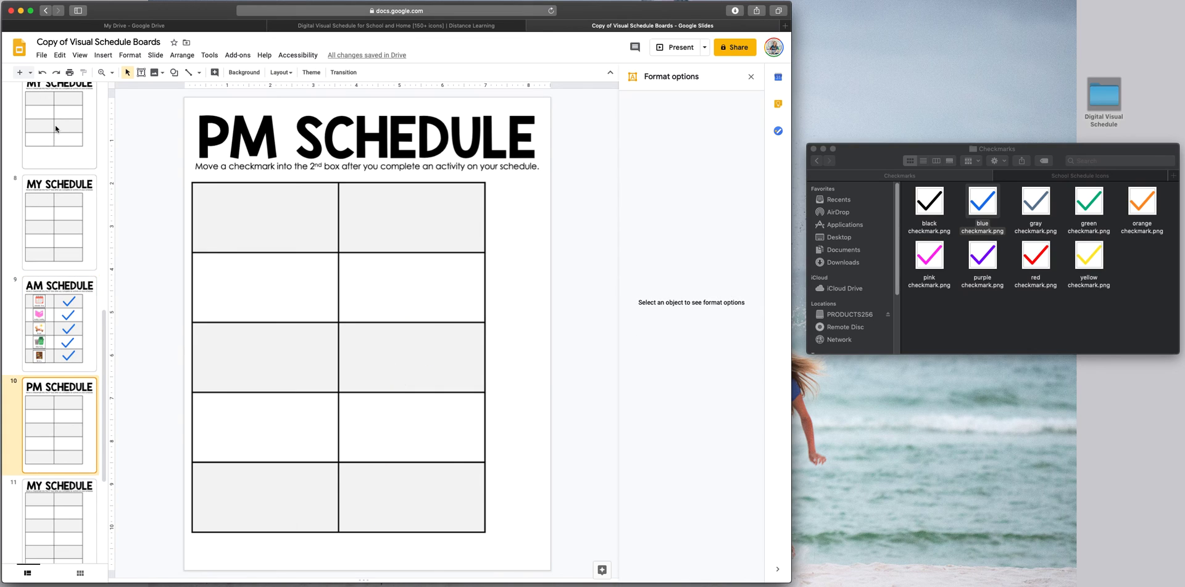
click(85, 364)
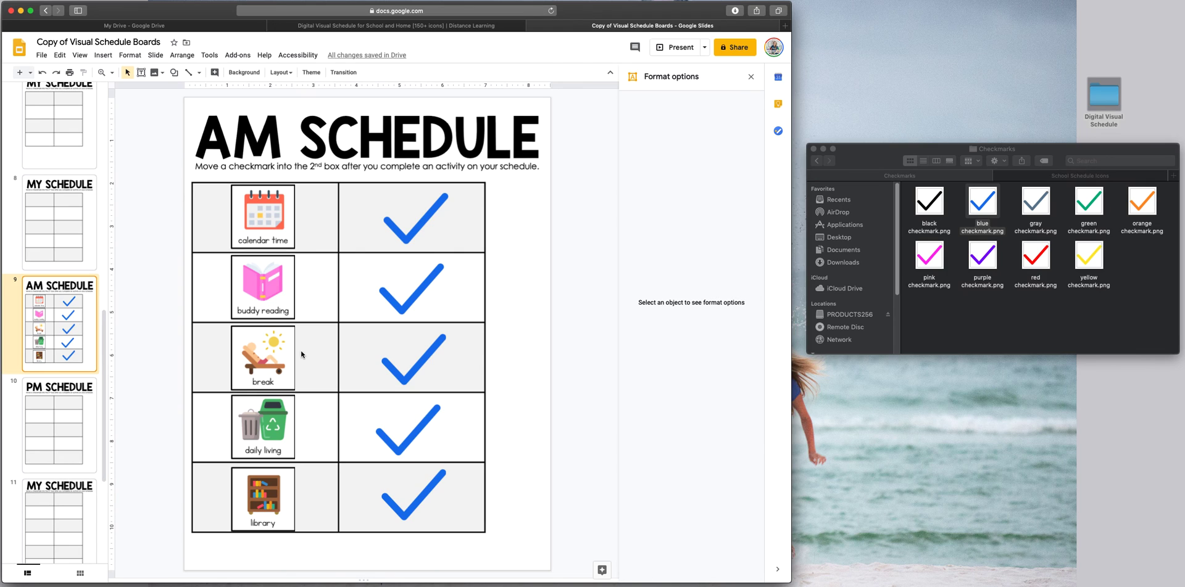
Step: Move the five activity icons out to the table's left edge and close the Format options panel
click(253, 220)
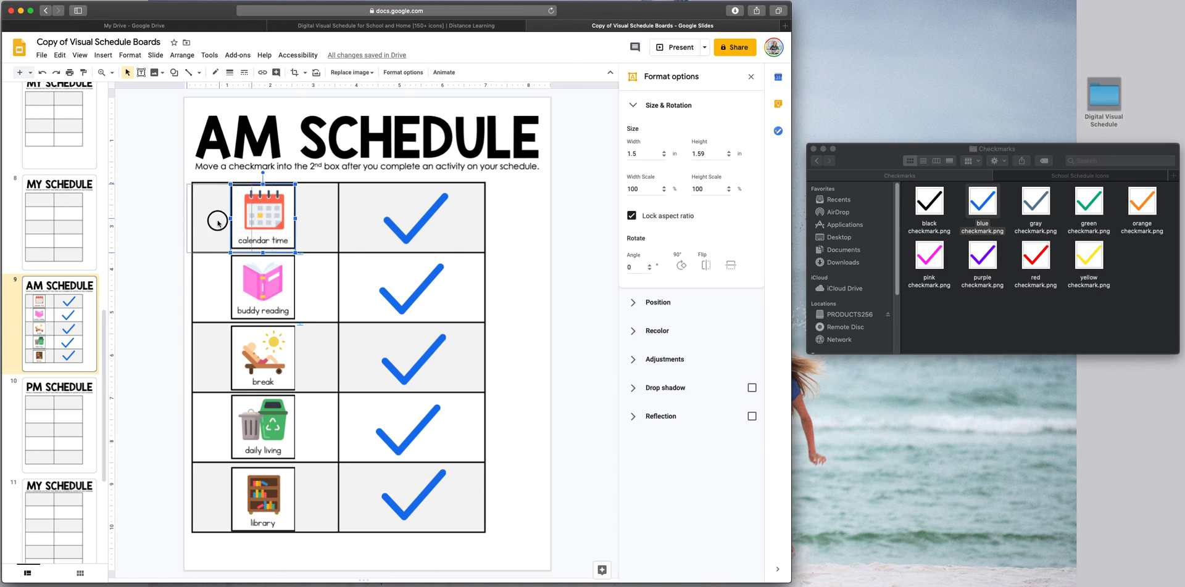
drag(218, 223, 137, 216)
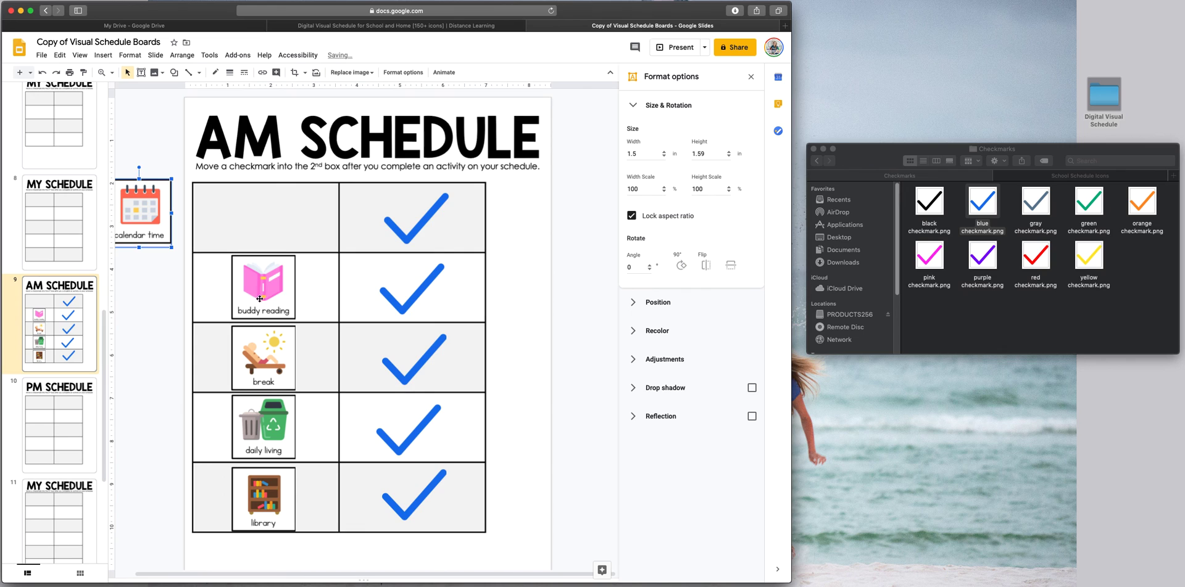
drag(259, 298, 140, 294)
click(259, 350)
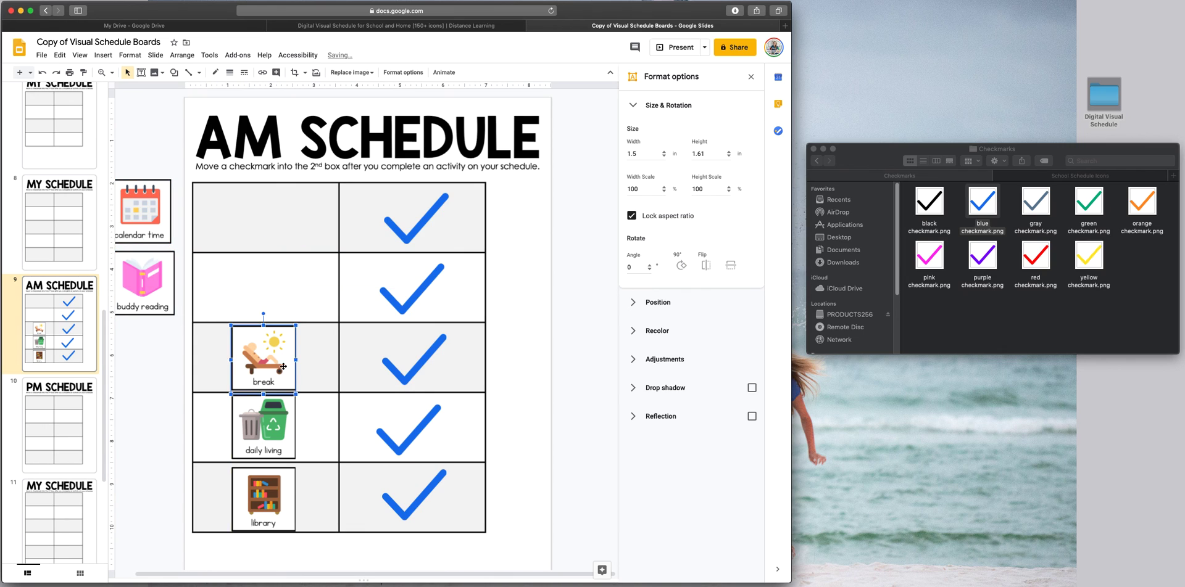
drag(283, 366, 164, 366)
drag(270, 422, 154, 427)
drag(264, 499, 161, 493)
click(525, 528)
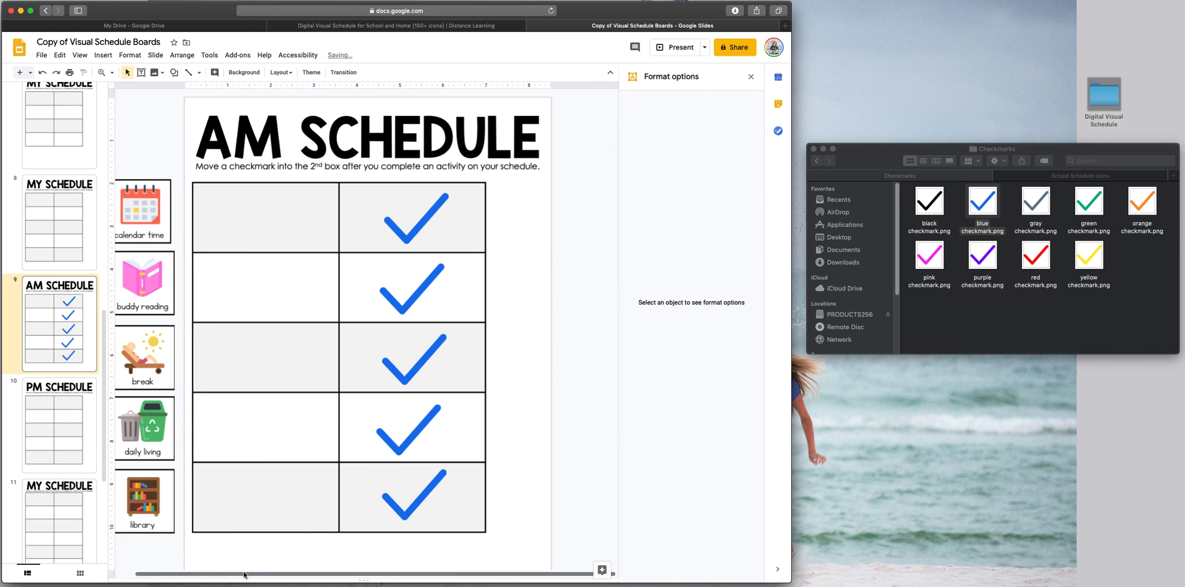
scroll(245, 575, left, 2)
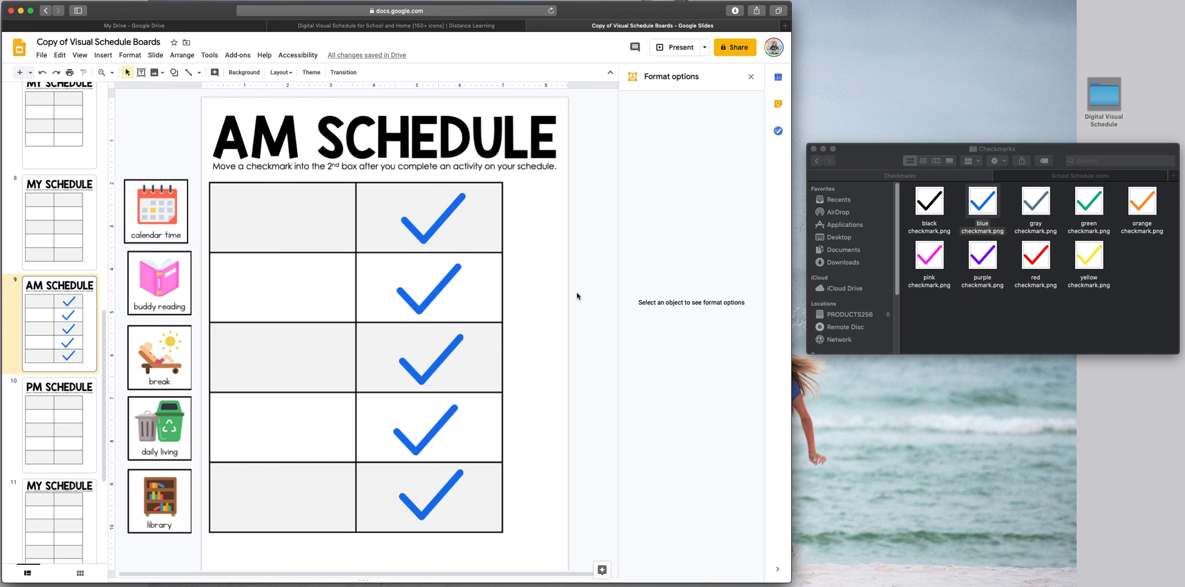
click(750, 77)
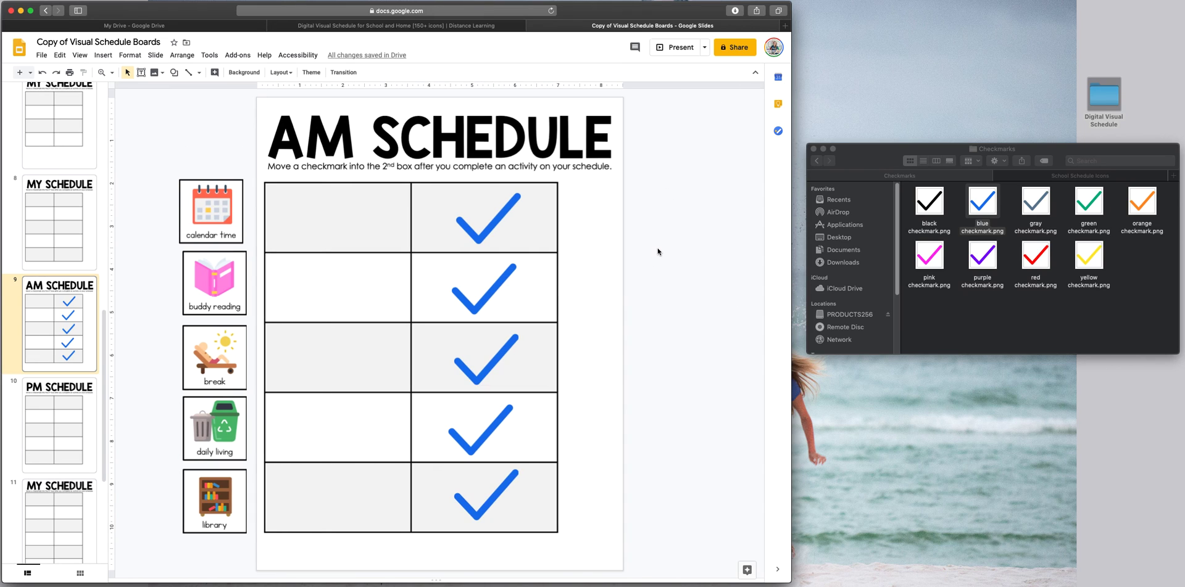